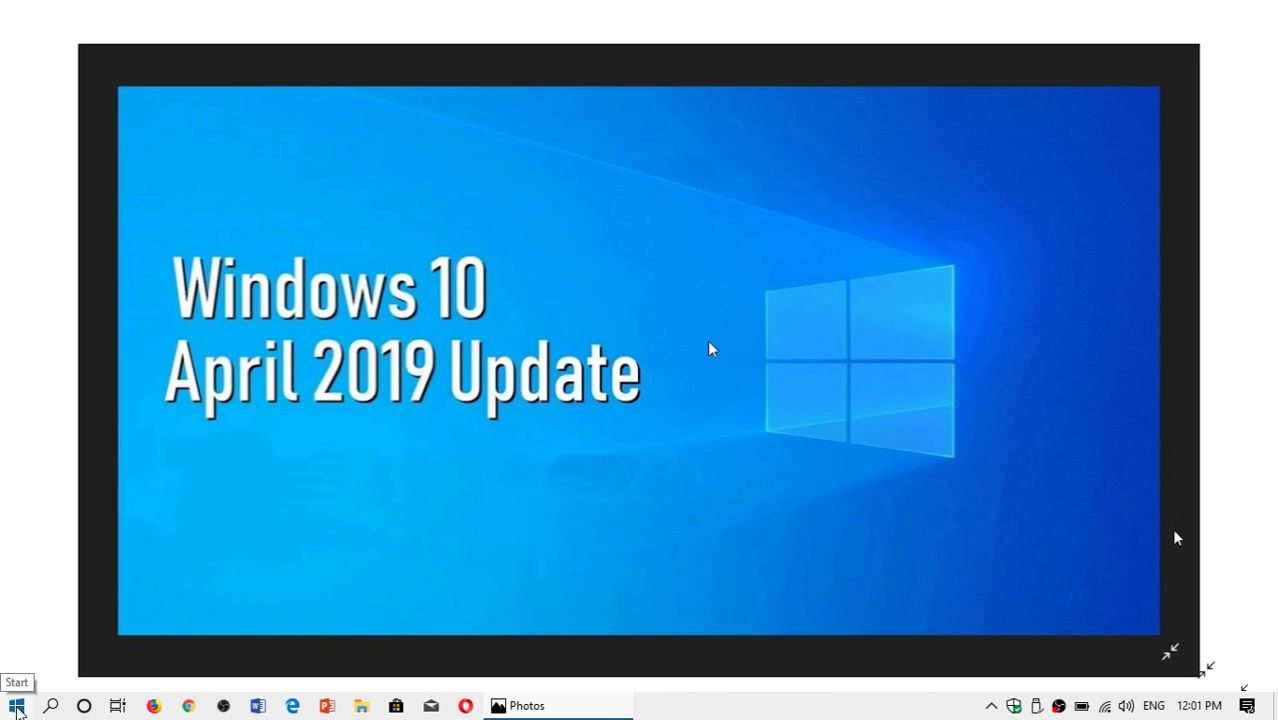
Step: Open the Start menu and unpin the Play tile group and the Montreal weather tile beside Your Phone
{"action": "left_click", "coordinate": [16, 708]}
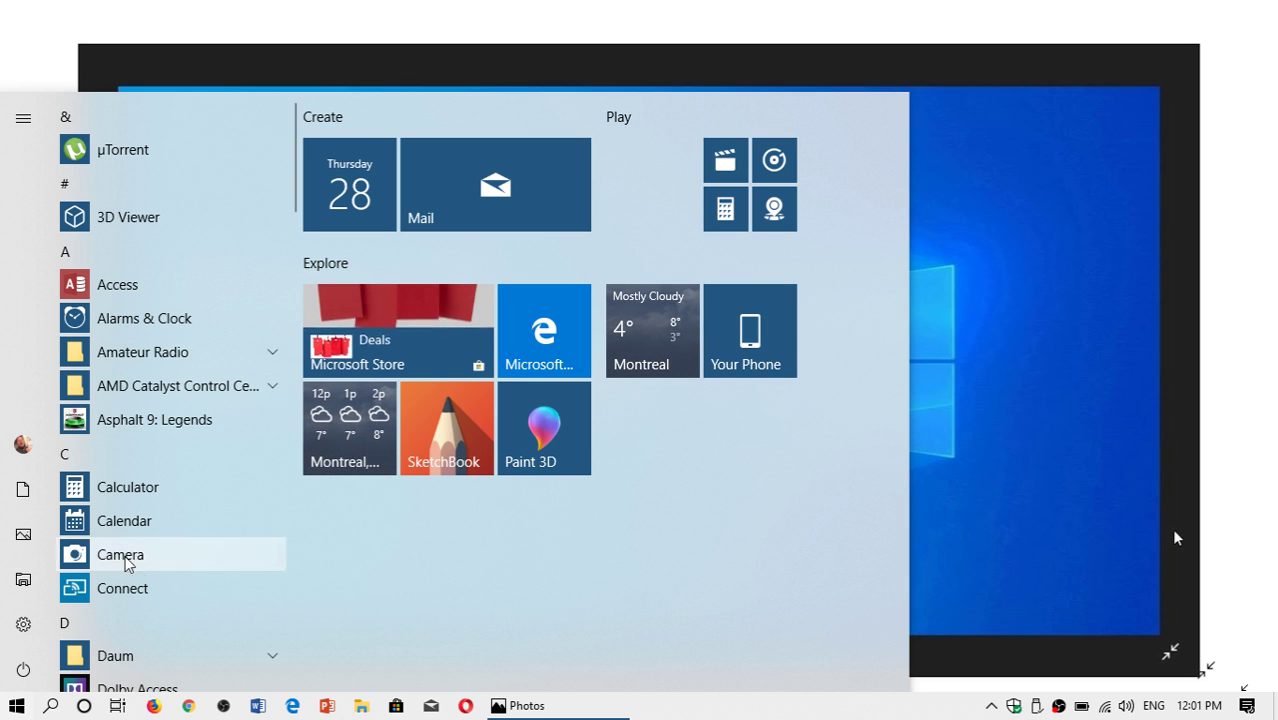
{"action": "scroll", "coordinate": [158, 612], "scroll_direction": "down", "scroll_amount": 3}
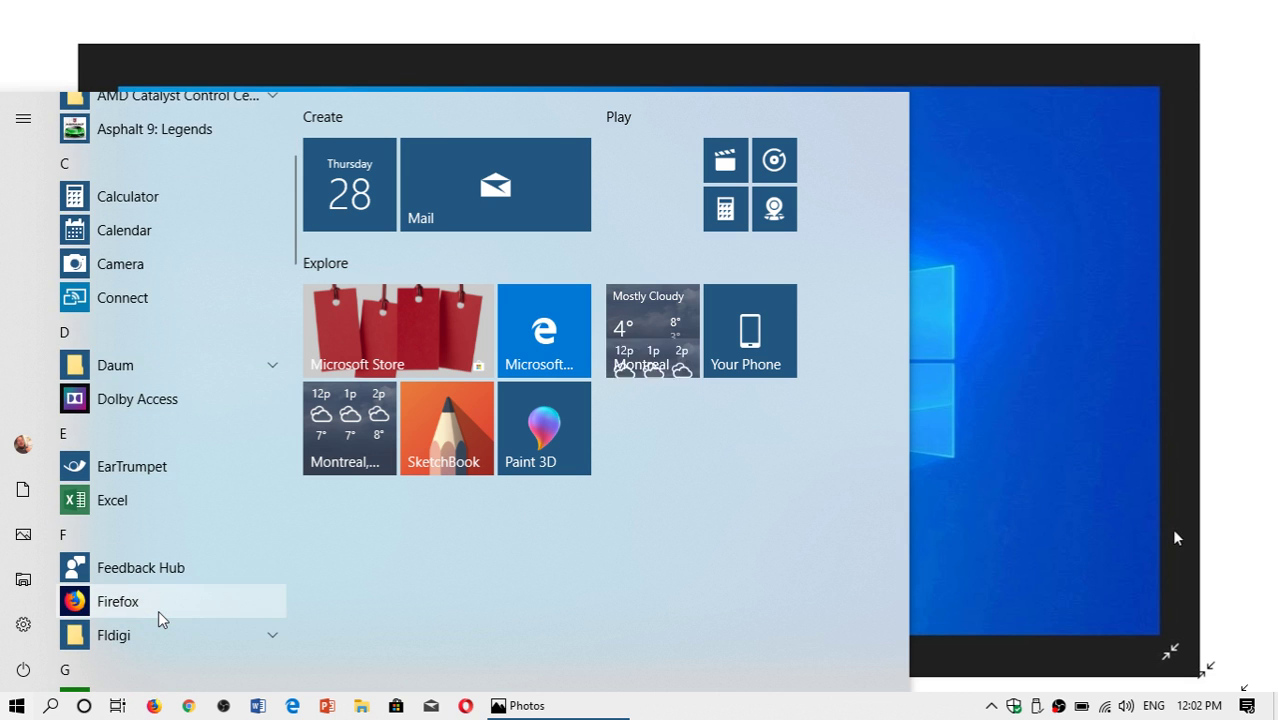
{"action": "scroll", "coordinate": [158, 618], "scroll_direction": "down", "scroll_amount": 3}
{"action": "scroll", "coordinate": [158, 618], "scroll_direction": "down", "scroll_amount": 3}
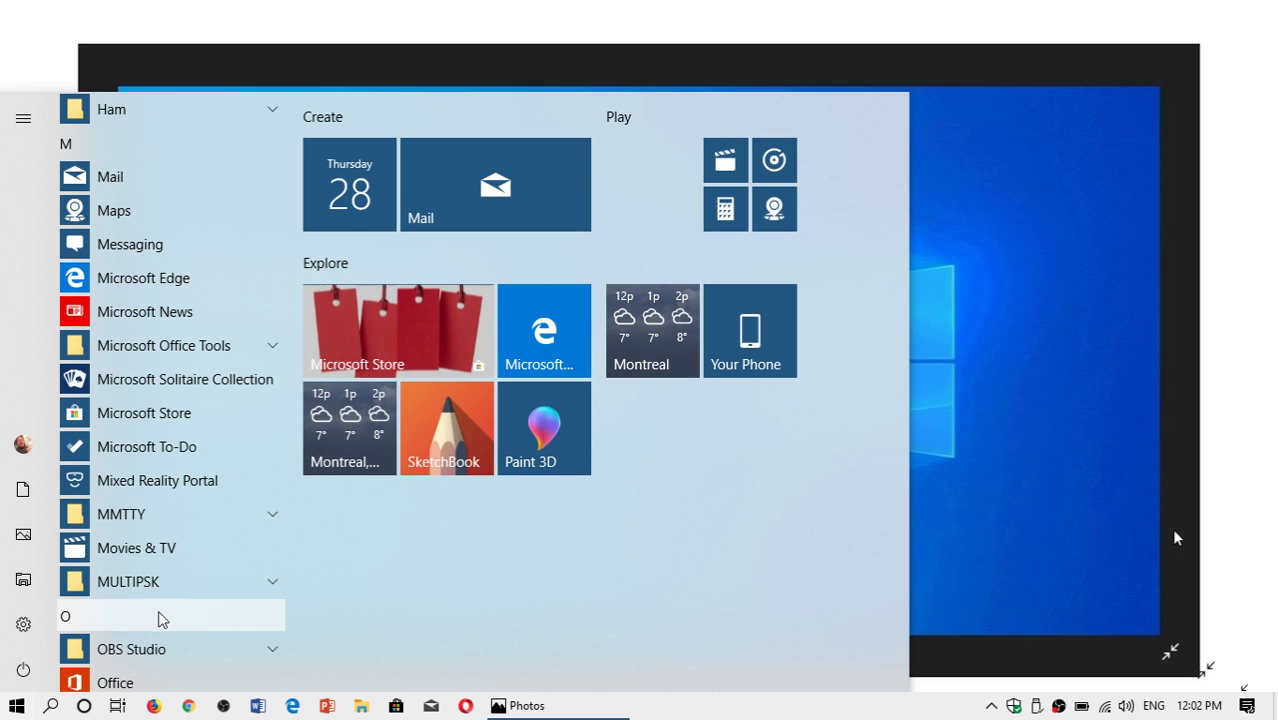
{"action": "mouse_move", "coordinate": [525, 705]}
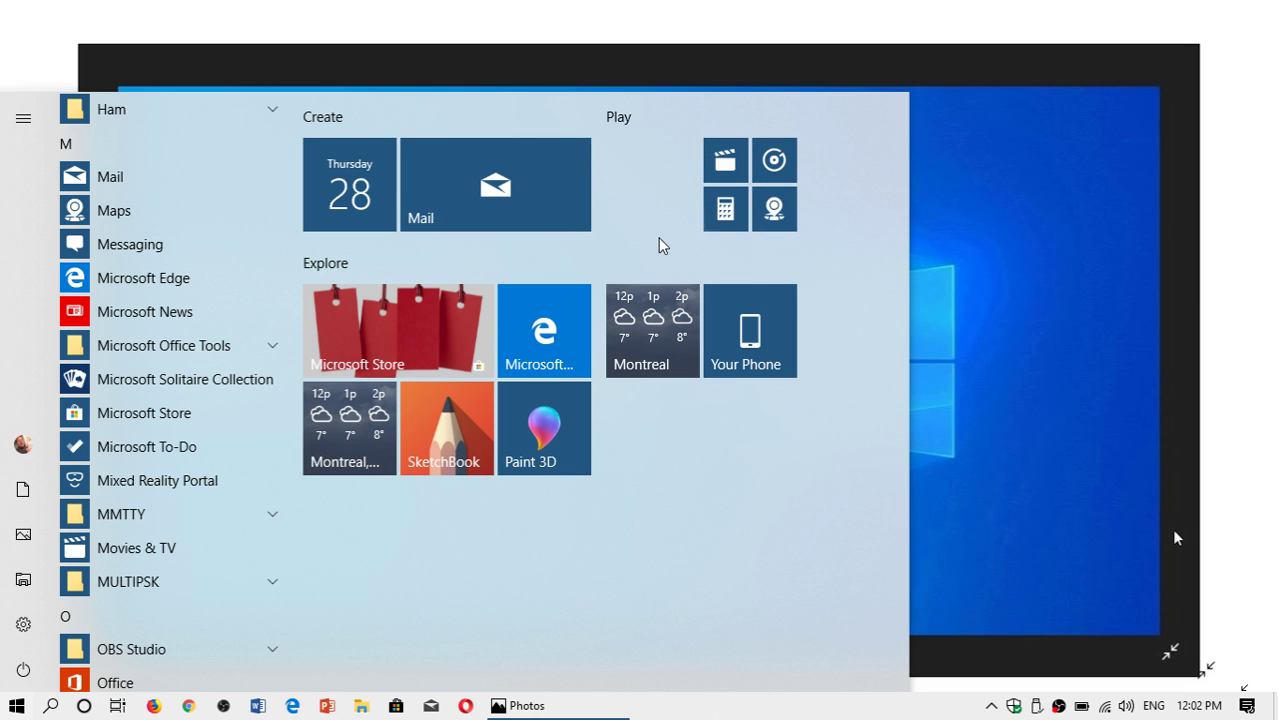
{"action": "right_click", "coordinate": [620, 116]}
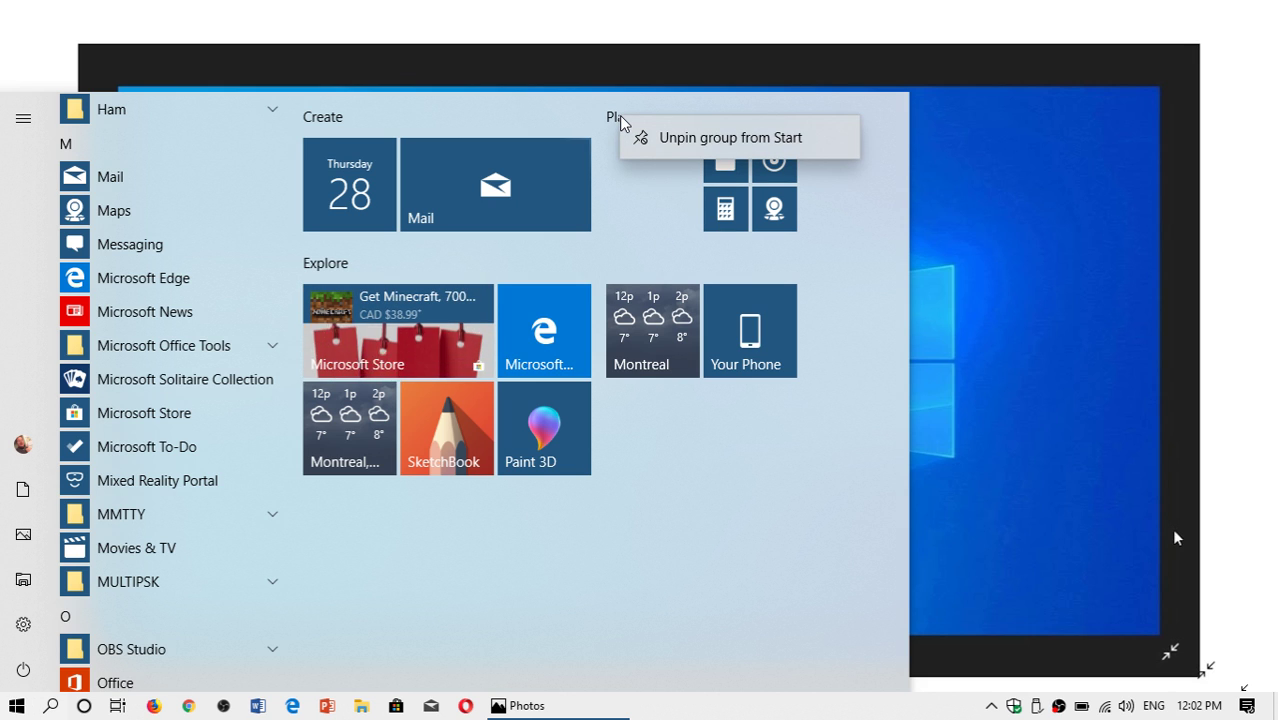
{"action": "left_click", "coordinate": [720, 138]}
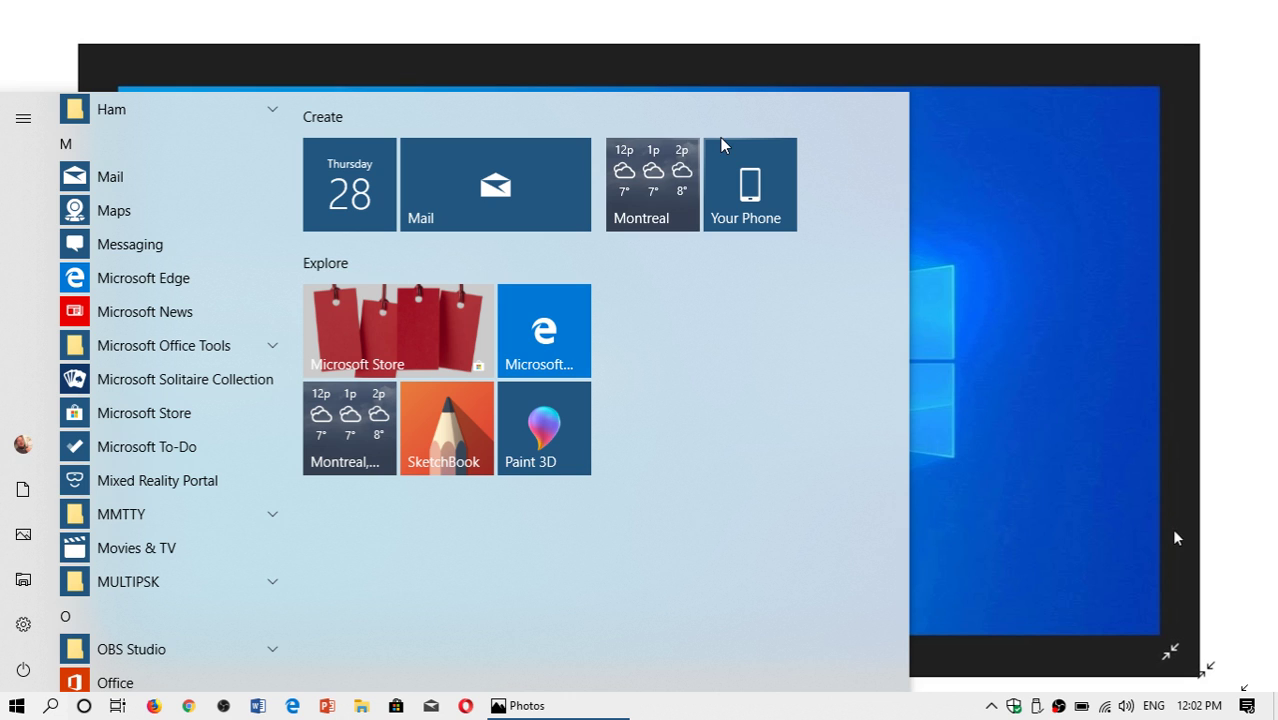
{"action": "right_click", "coordinate": [636, 201]}
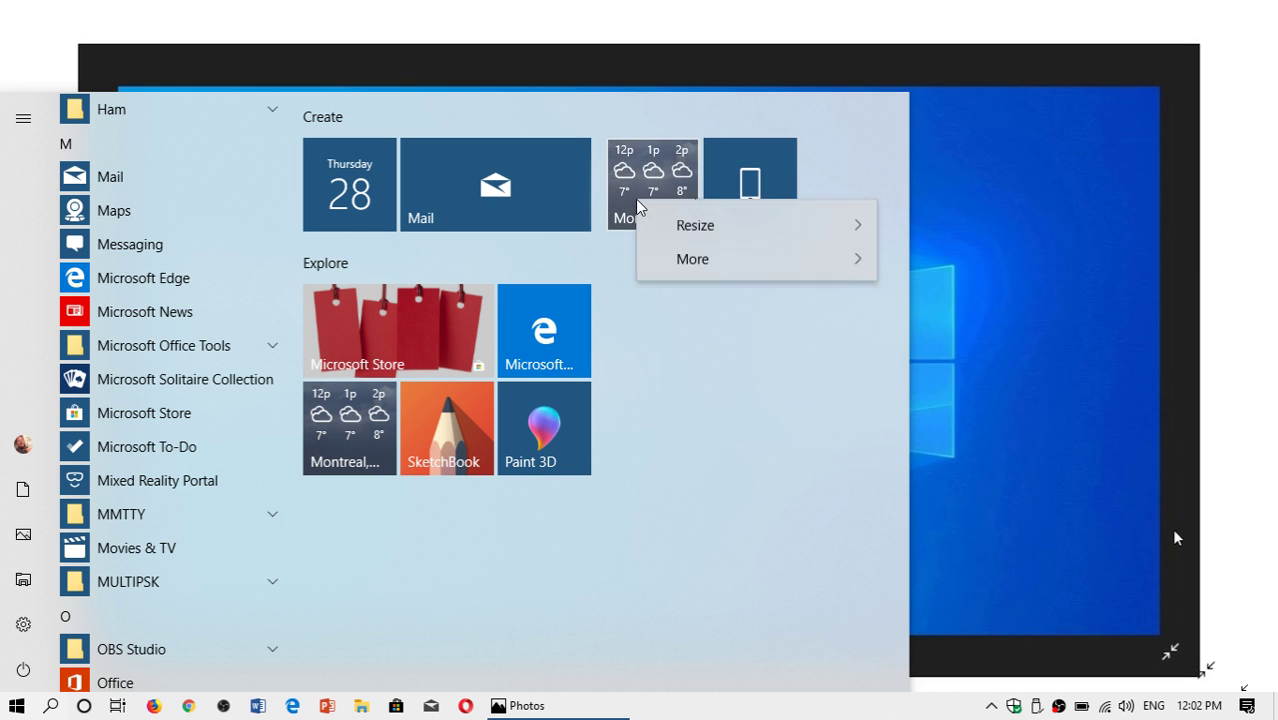
{"action": "left_click", "coordinate": [703, 228]}
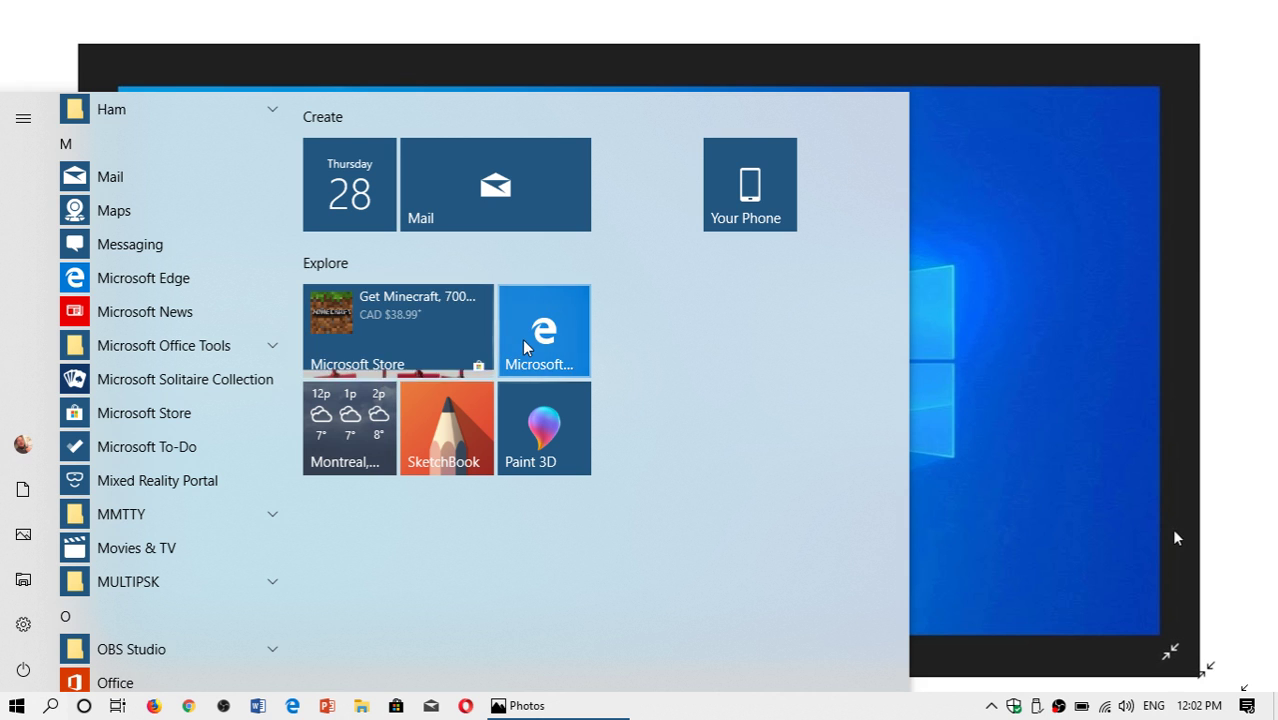
Step: Move the Microsoft Edge and Weather tiles out of the Explore group to below Your Phone, and unpin the Explore group
{"action": "left_click_drag", "start_coordinate": [525, 339], "coordinate": [747, 391]}
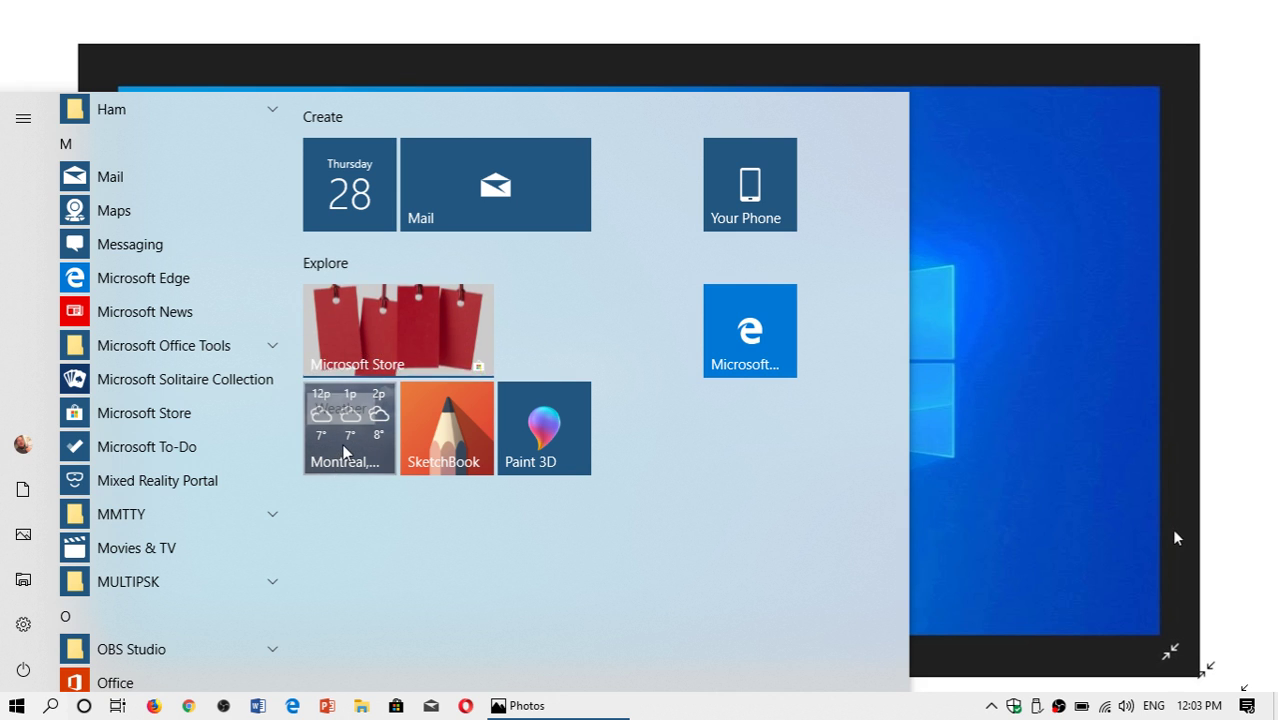
{"action": "left_click_drag", "start_coordinate": [345, 452], "coordinate": [755, 523]}
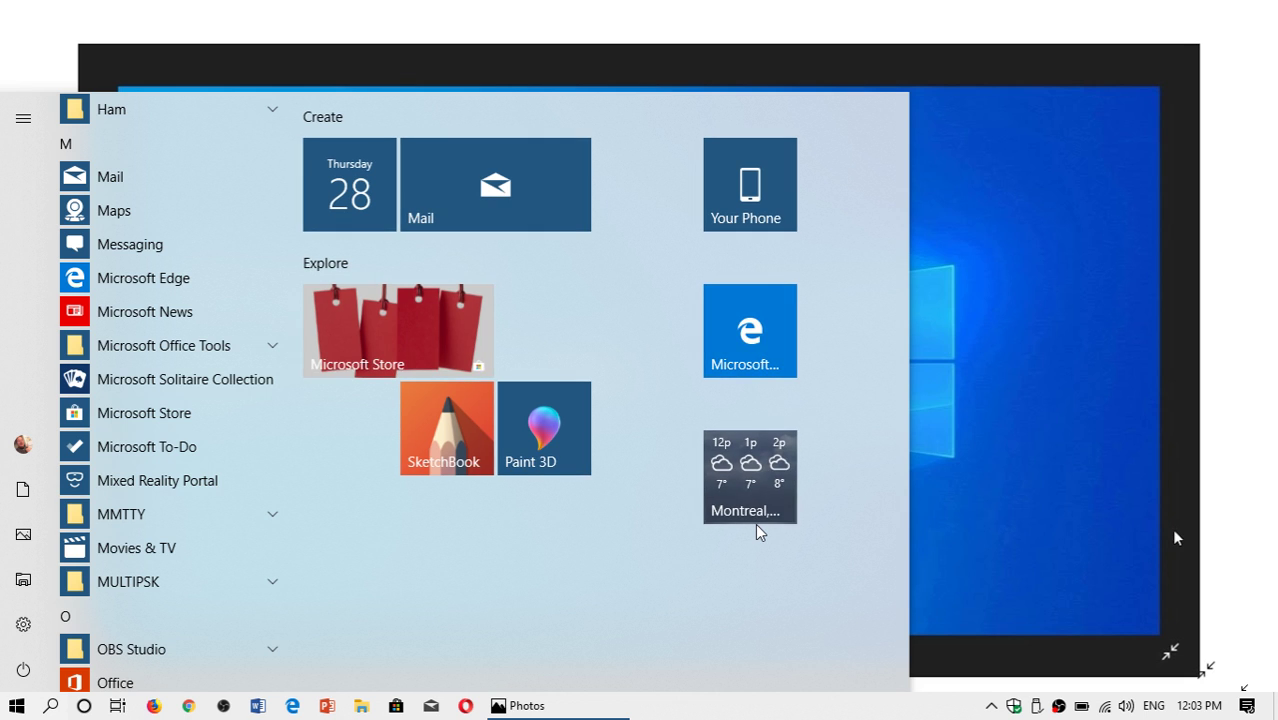
{"action": "right_click", "coordinate": [330, 268]}
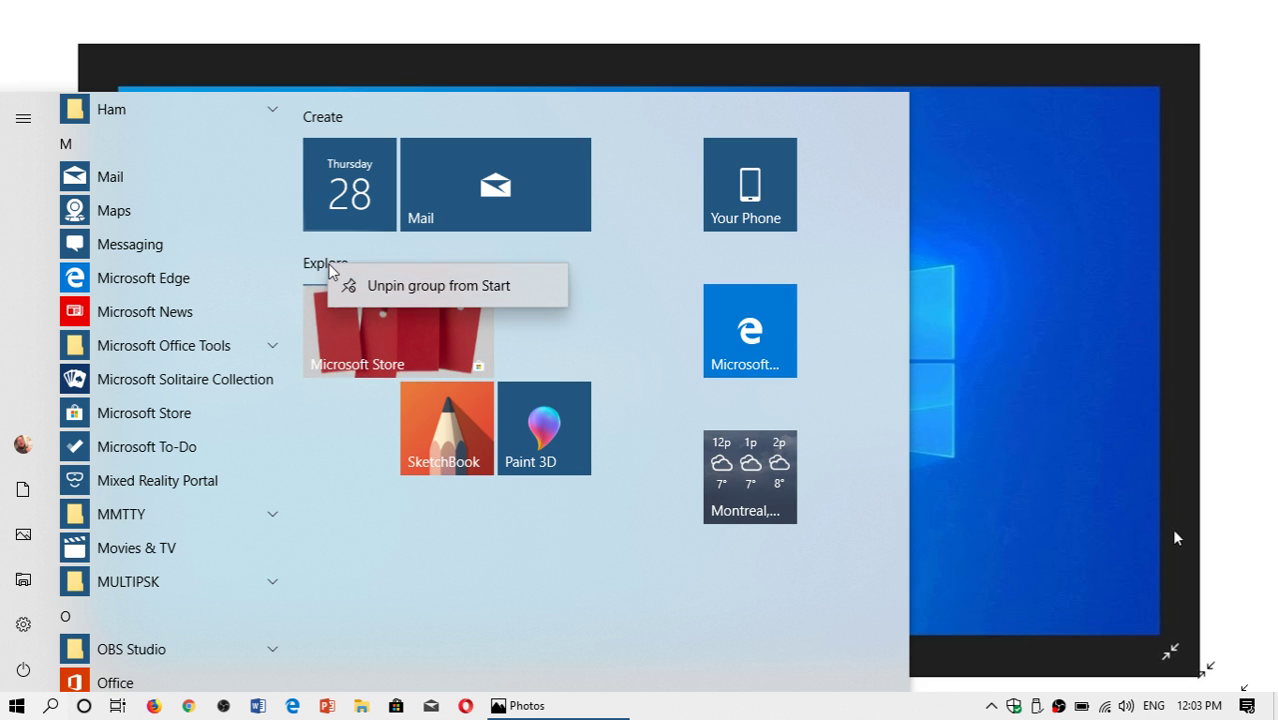
{"action": "left_click", "coordinate": [405, 290]}
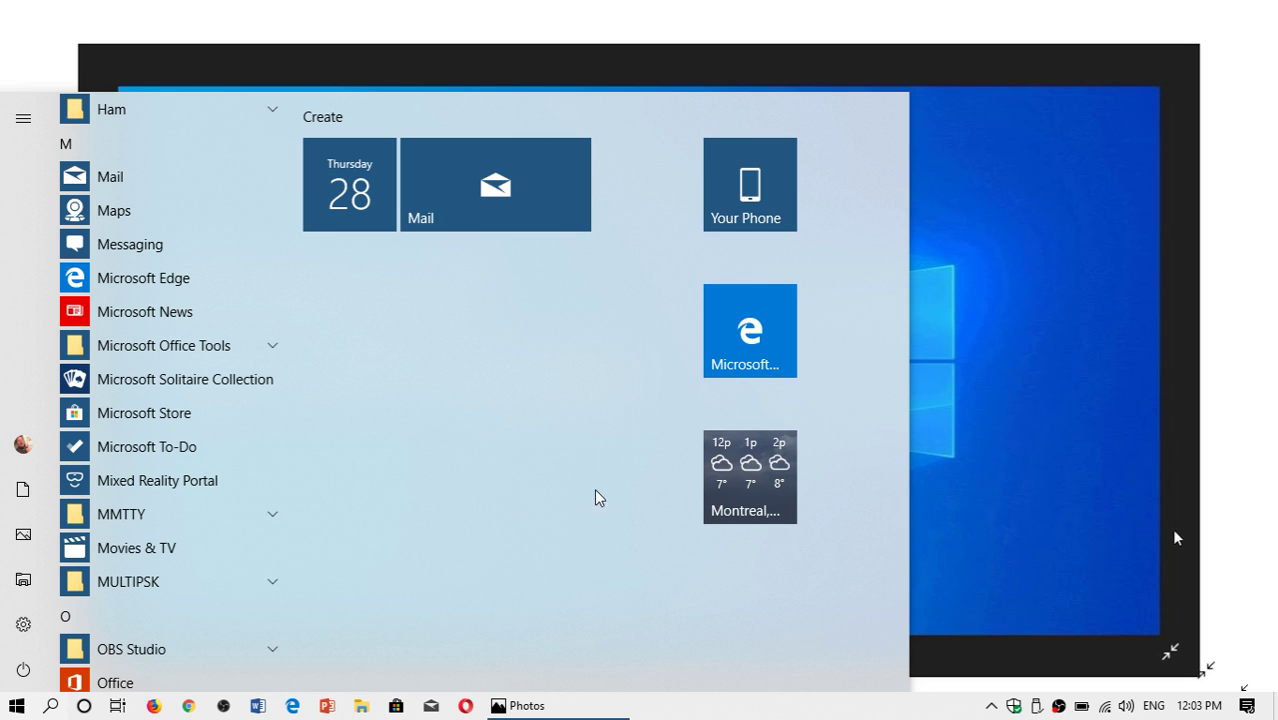
Step: Move the Weather tile to a spot below the Create group and resize it to Large
{"action": "left_click_drag", "start_coordinate": [755, 500], "coordinate": [450, 348]}
{"action": "right_click", "coordinate": [449, 344]}
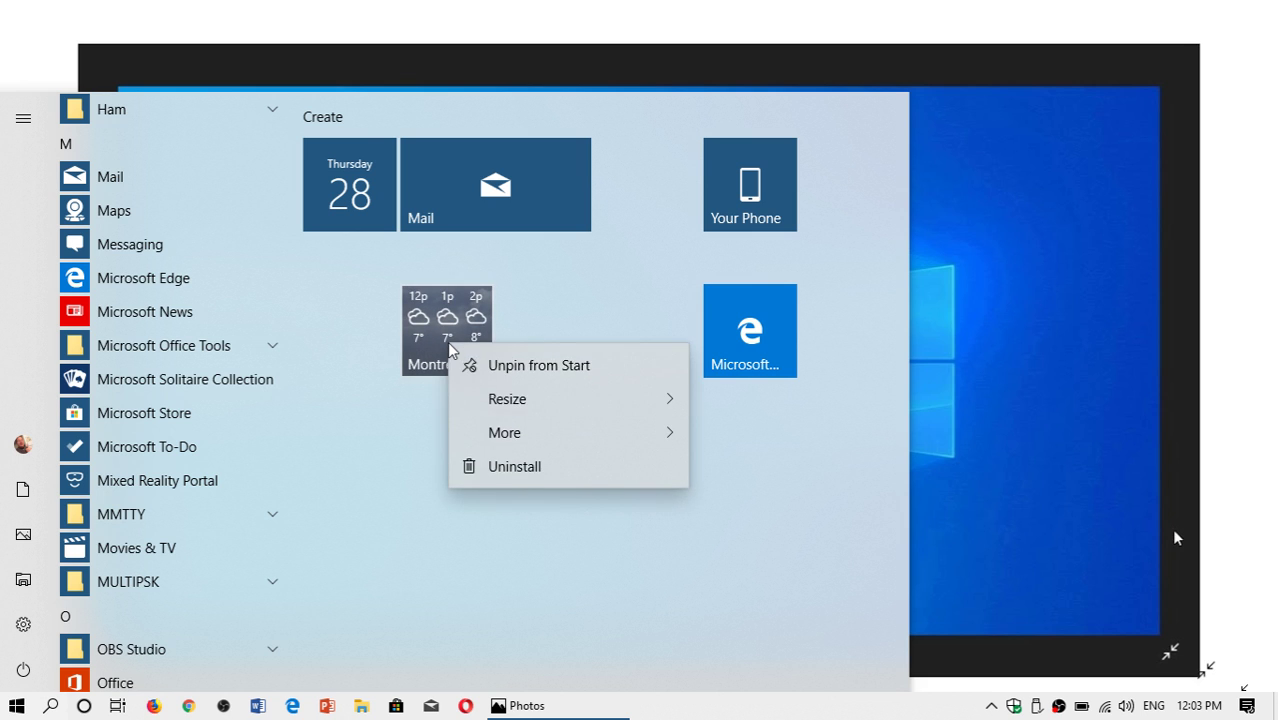
{"action": "mouse_move", "coordinate": [519, 400]}
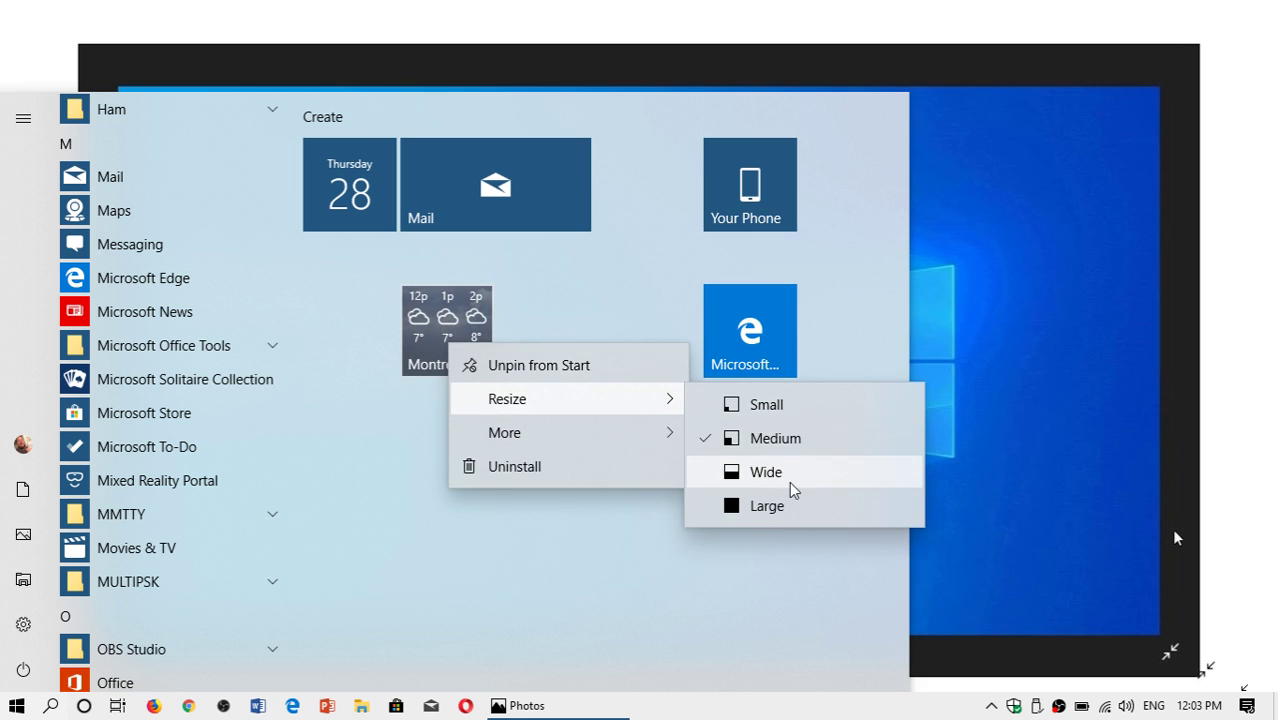
{"action": "left_click", "coordinate": [780, 507]}
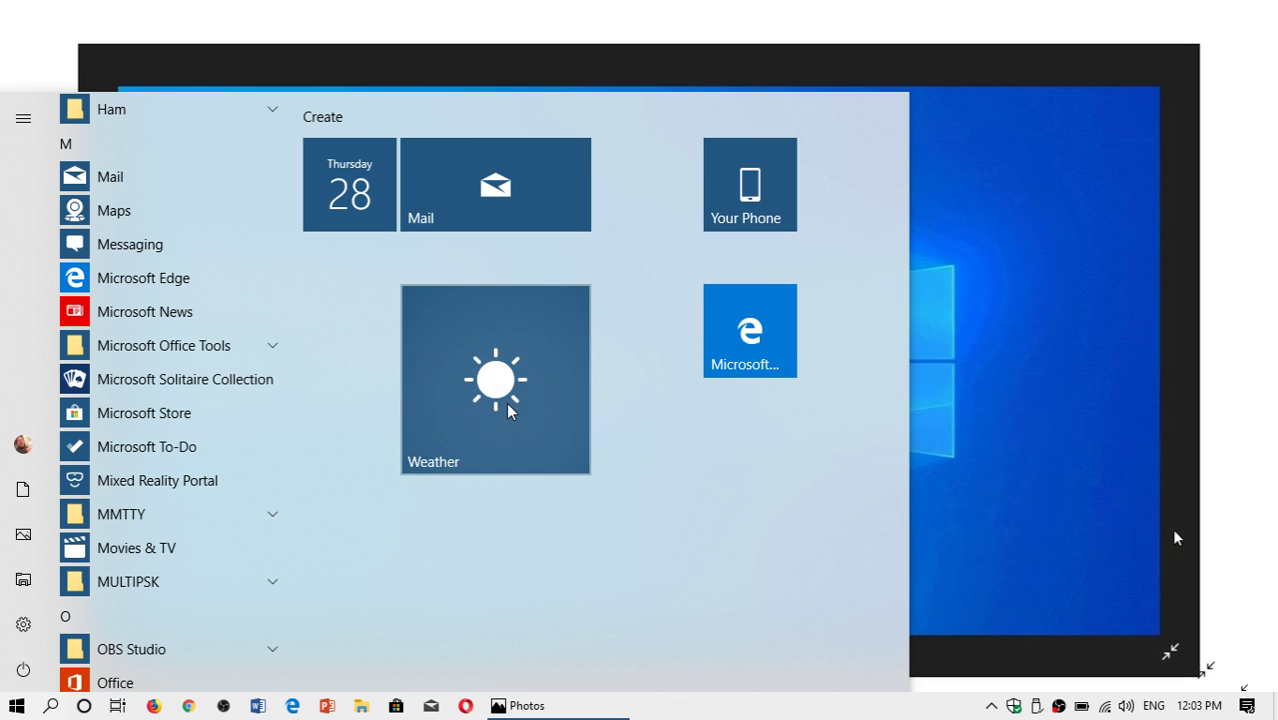
Step: Resize the Weather tile to Wide
{"action": "right_click", "coordinate": [506, 402]}
{"action": "mouse_move", "coordinate": [652, 500]}
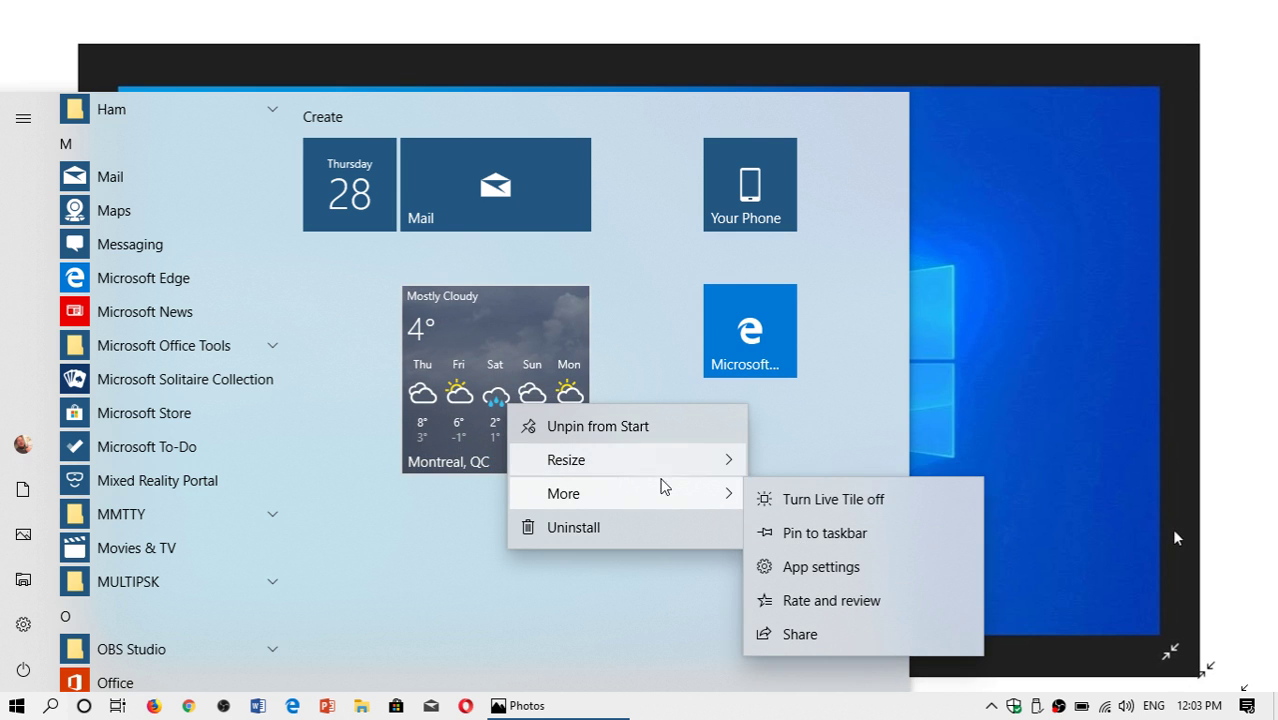
{"action": "mouse_move", "coordinate": [722, 462]}
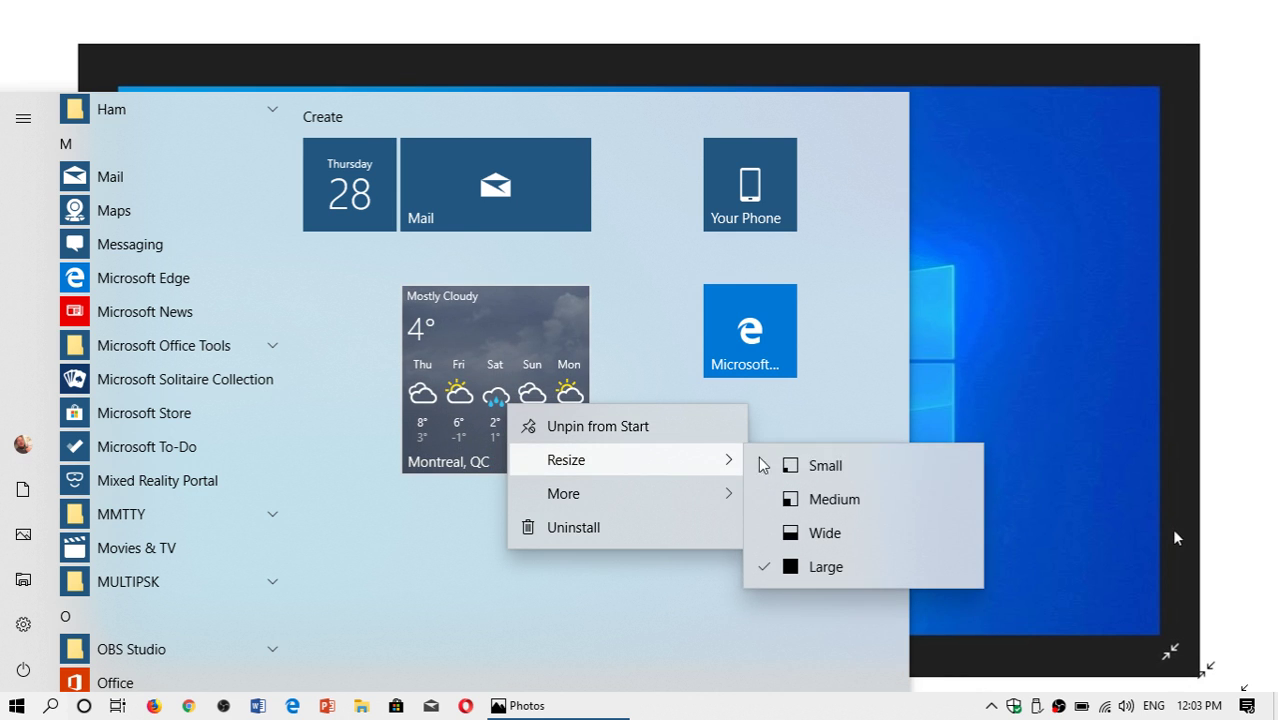
{"action": "left_click", "coordinate": [830, 532]}
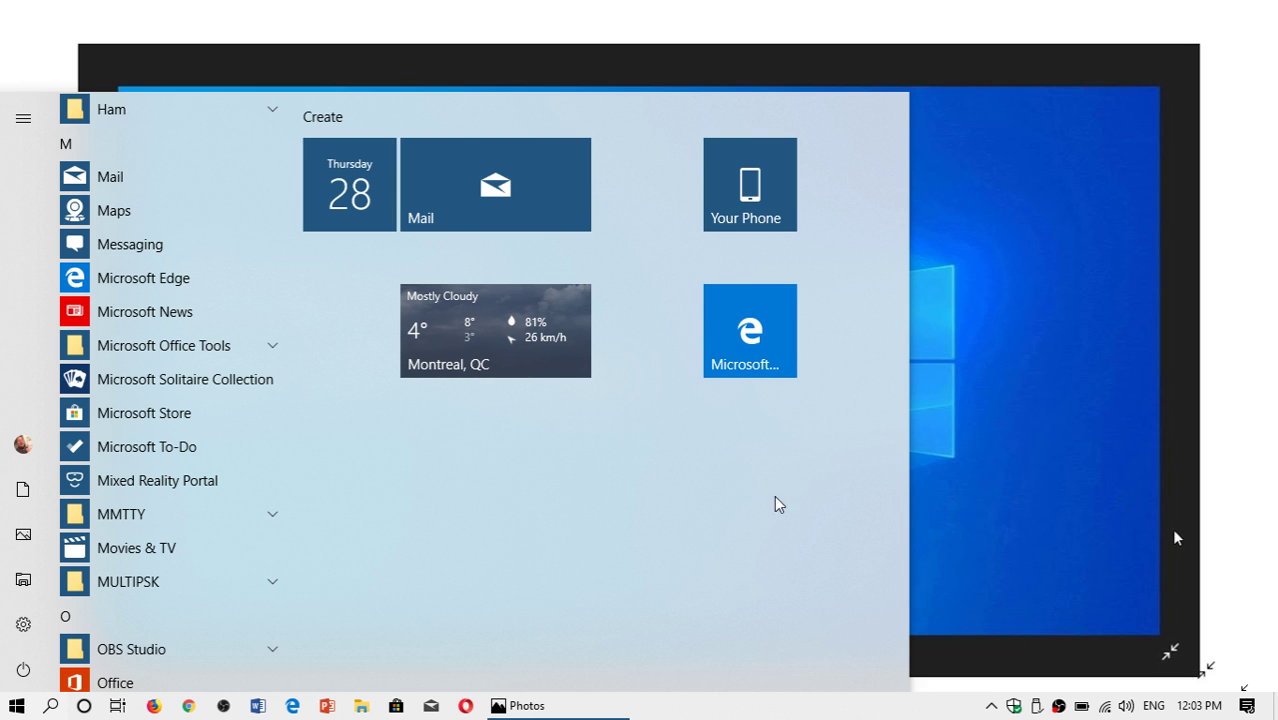
Step: Move the Mail tile below the Microsoft Edge tile and name their group "Email and Internet"
{"action": "left_click_drag", "start_coordinate": [472, 185], "coordinate": [734, 364]}
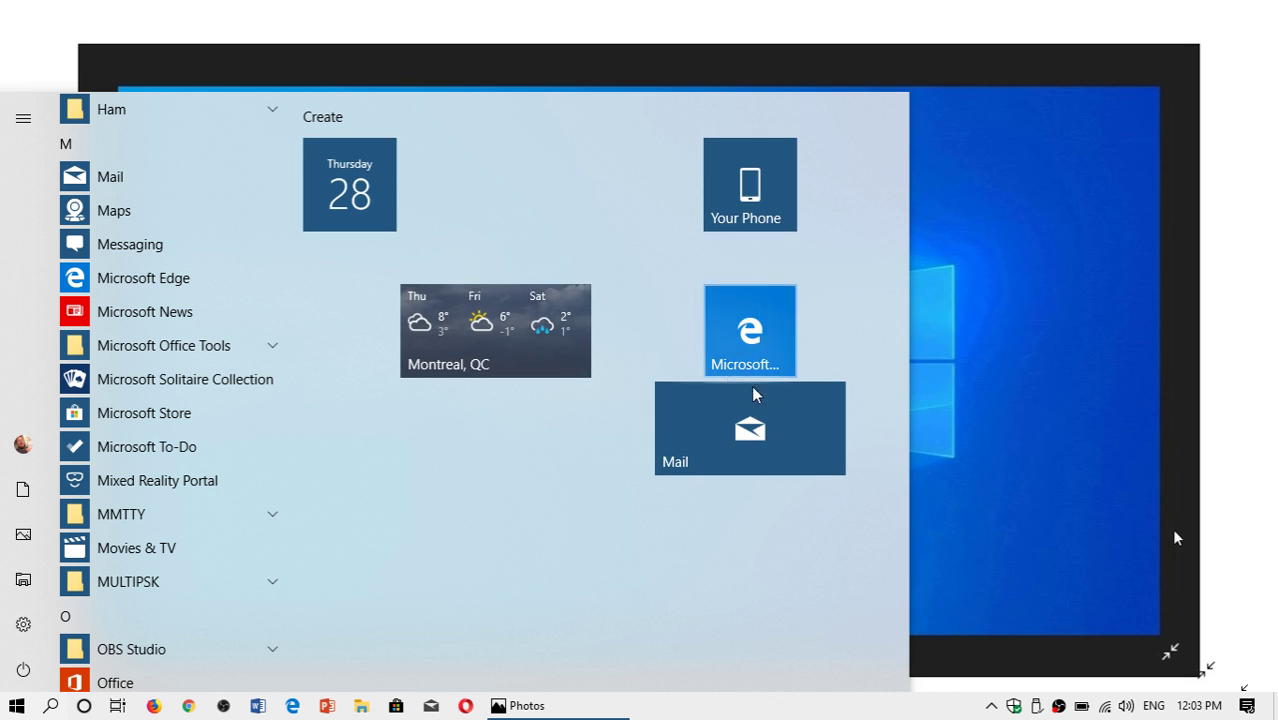
{"action": "left_click", "coordinate": [668, 268]}
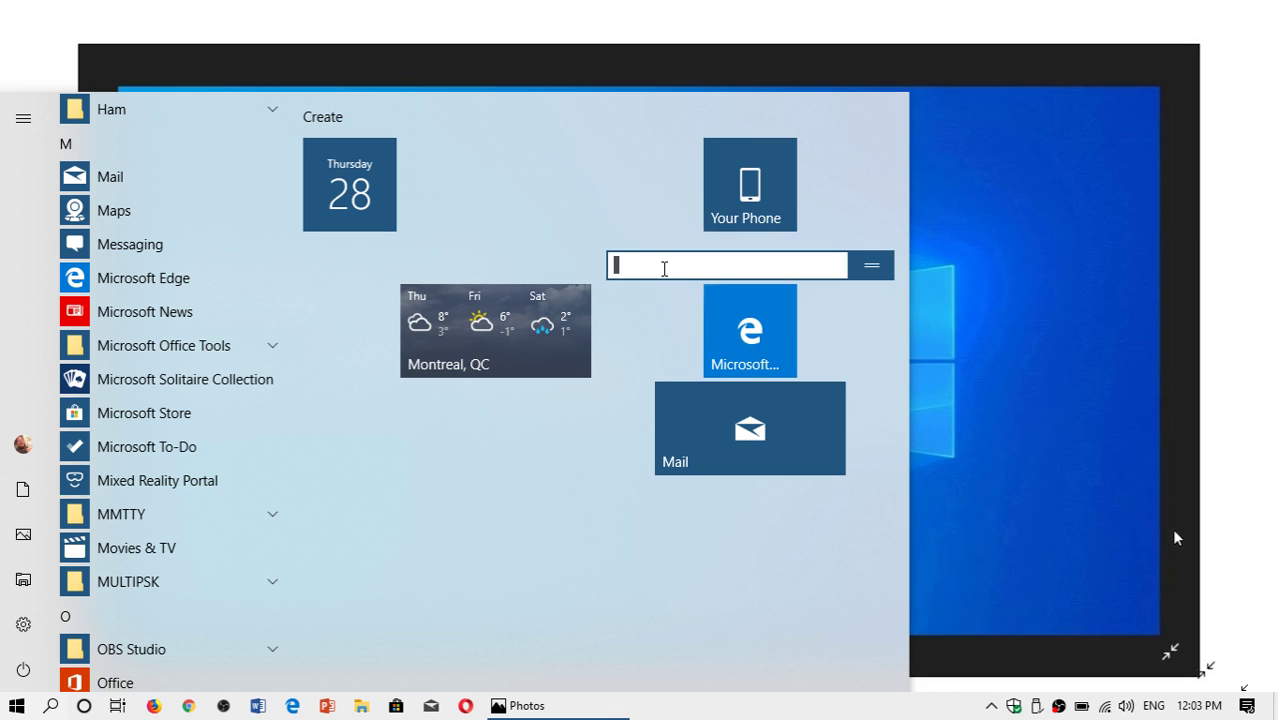
{"action": "type", "text": "Emai and Internet"}
{"action": "key", "text": "Return"}
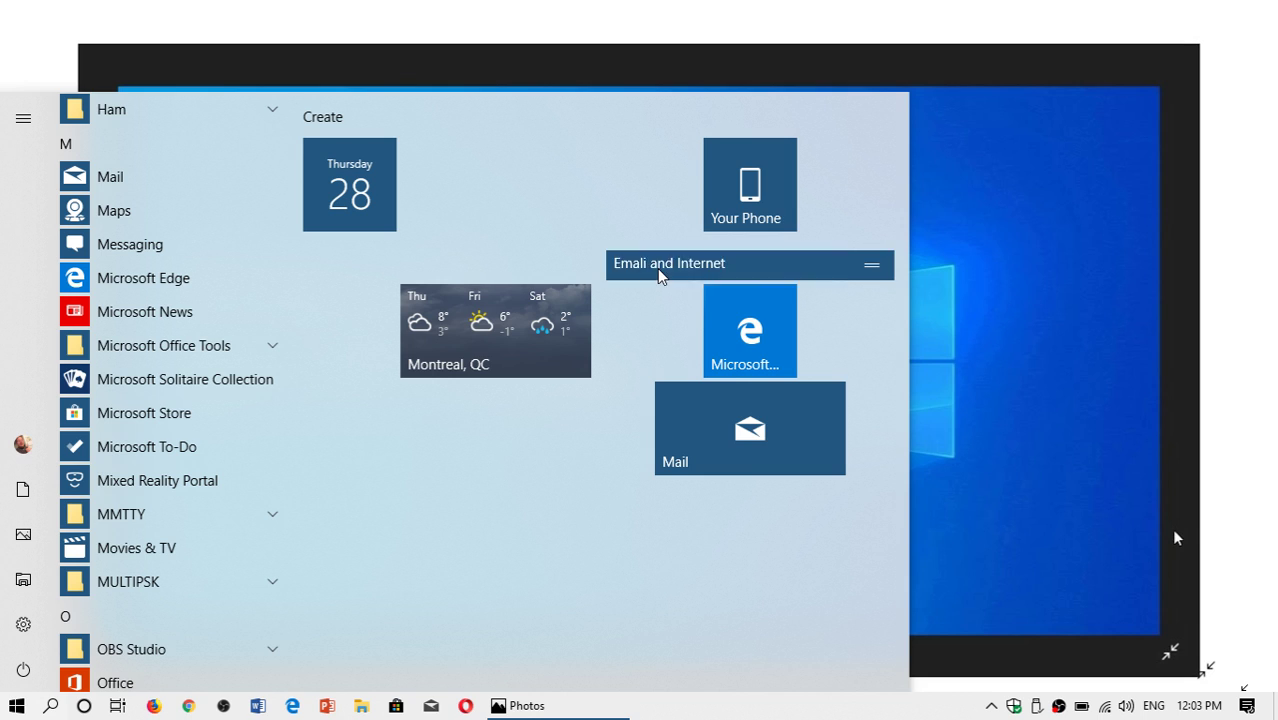
{"action": "left_click", "coordinate": [659, 268]}
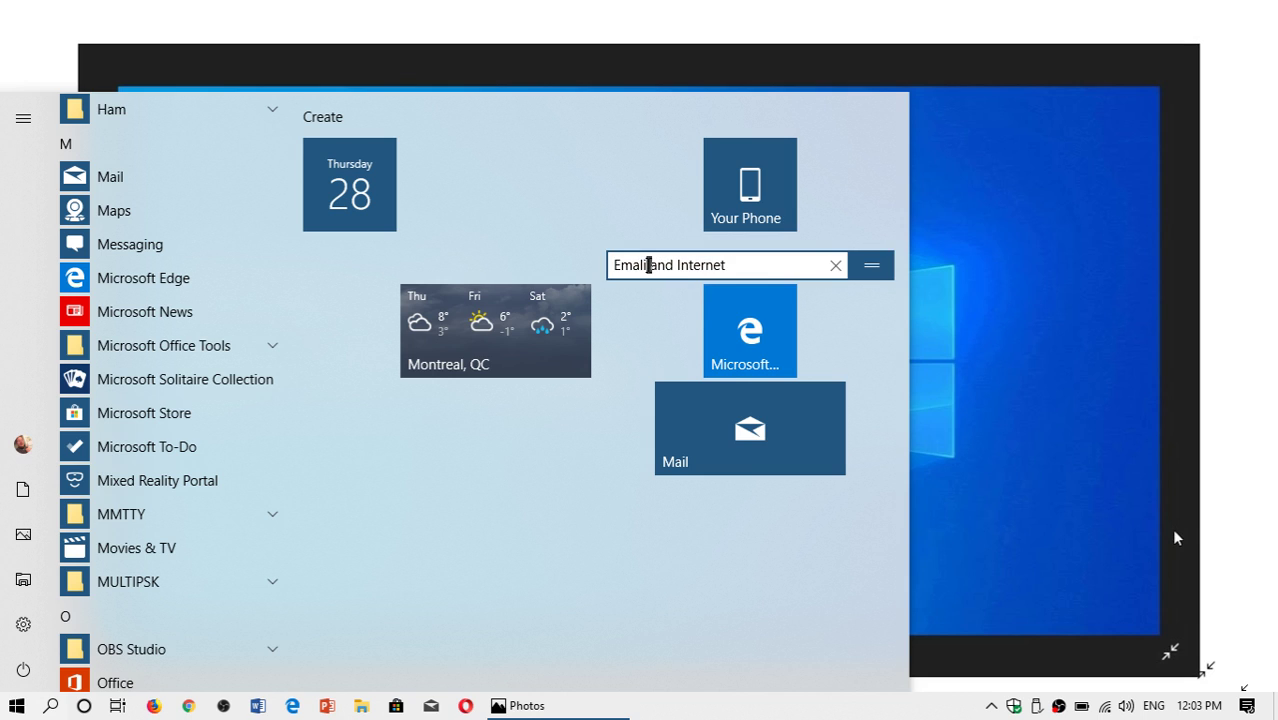
{"action": "key", "text": "Return"}
{"action": "left_click", "coordinate": [648, 268]}
{"action": "key", "text": "BackSpace"}
{"action": "key", "text": "BackSpace"}
{"action": "type", "text": "il"}
{"action": "key", "text": "Return"}
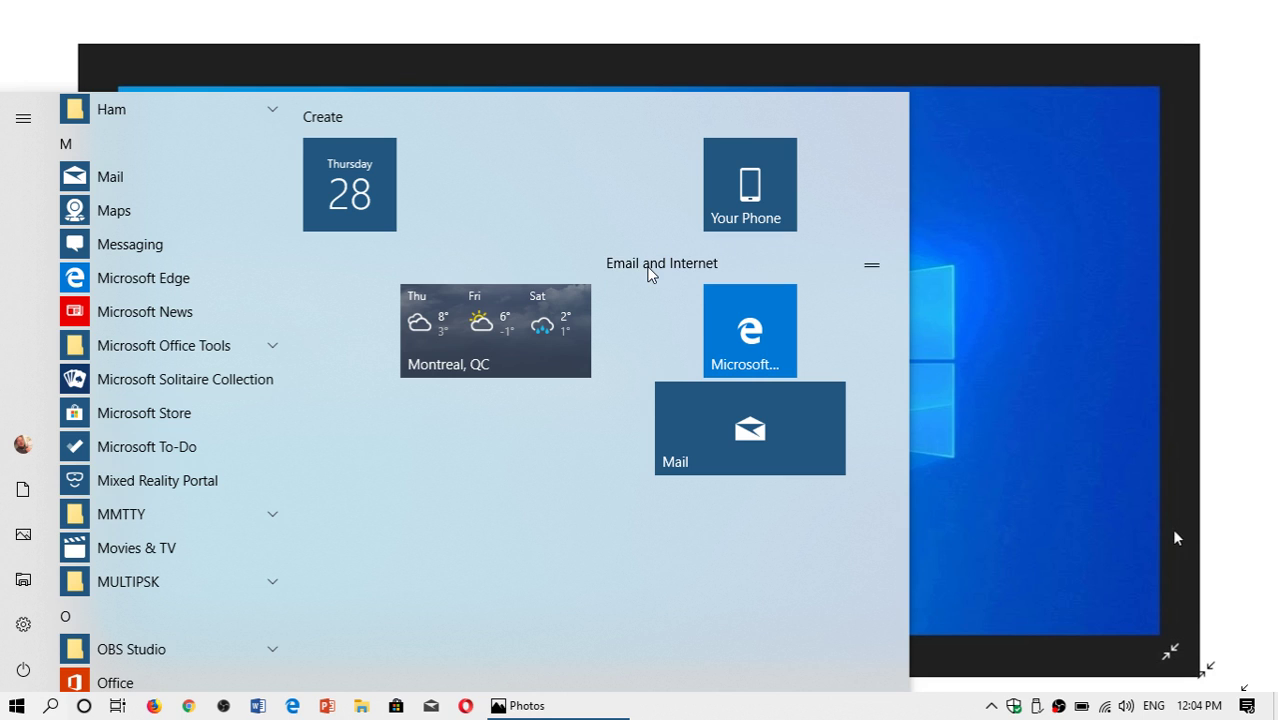
Step: Move the Email and Internet group below the Create group, and place the Weather tile between the Calendar and Your Phone tiles
{"action": "left_click_drag", "start_coordinate": [730, 269], "coordinate": [492, 417]}
{"action": "left_click_drag", "start_coordinate": [508, 297], "coordinate": [561, 165]}
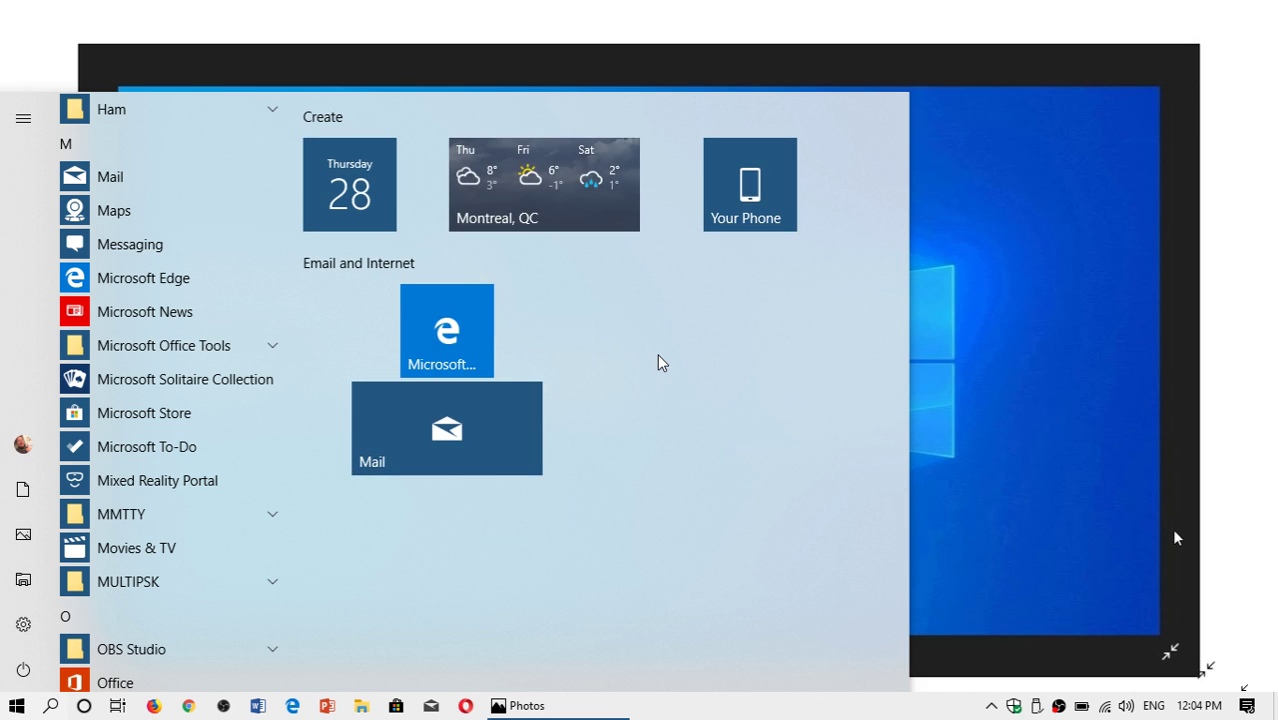
Step: Resize the Mail tile to Medium and place it directly before the Microsoft Edge tile in the same row
{"action": "right_click", "coordinate": [460, 455]}
{"action": "mouse_move", "coordinate": [562, 511]}
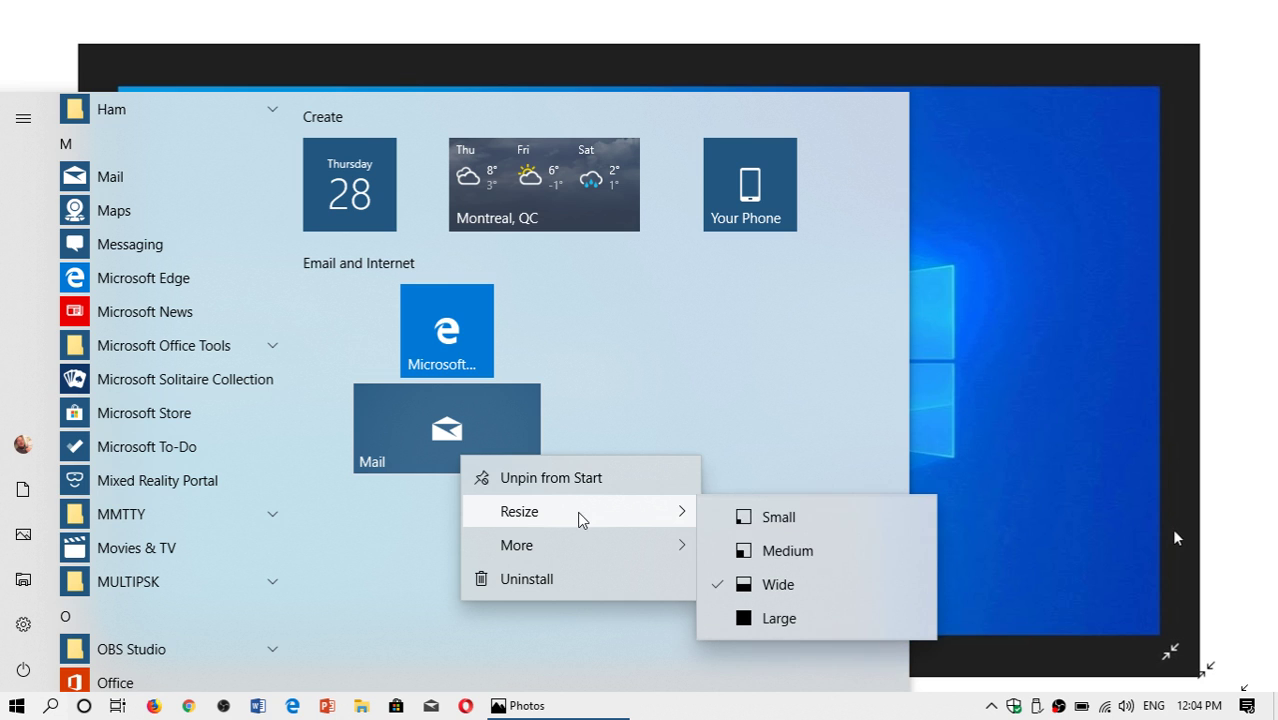
{"action": "left_click", "coordinate": [776, 552]}
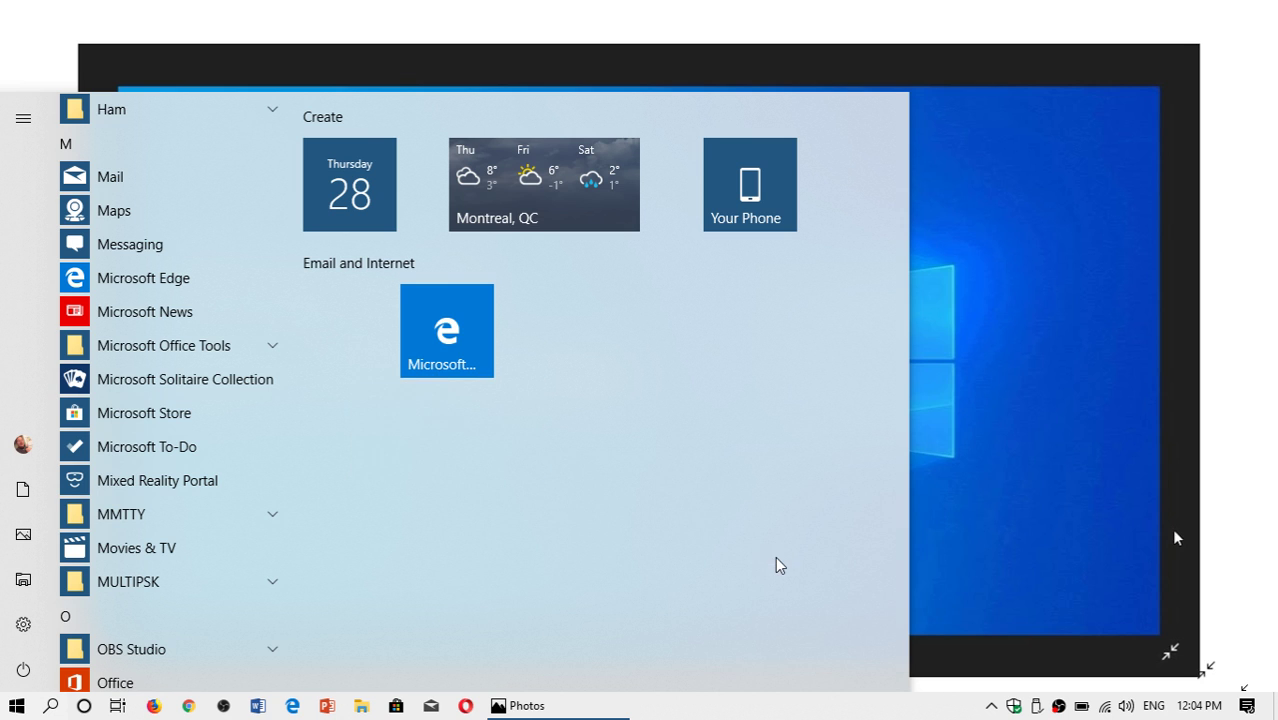
{"action": "left_click_drag", "start_coordinate": [410, 400], "coordinate": [392, 322]}
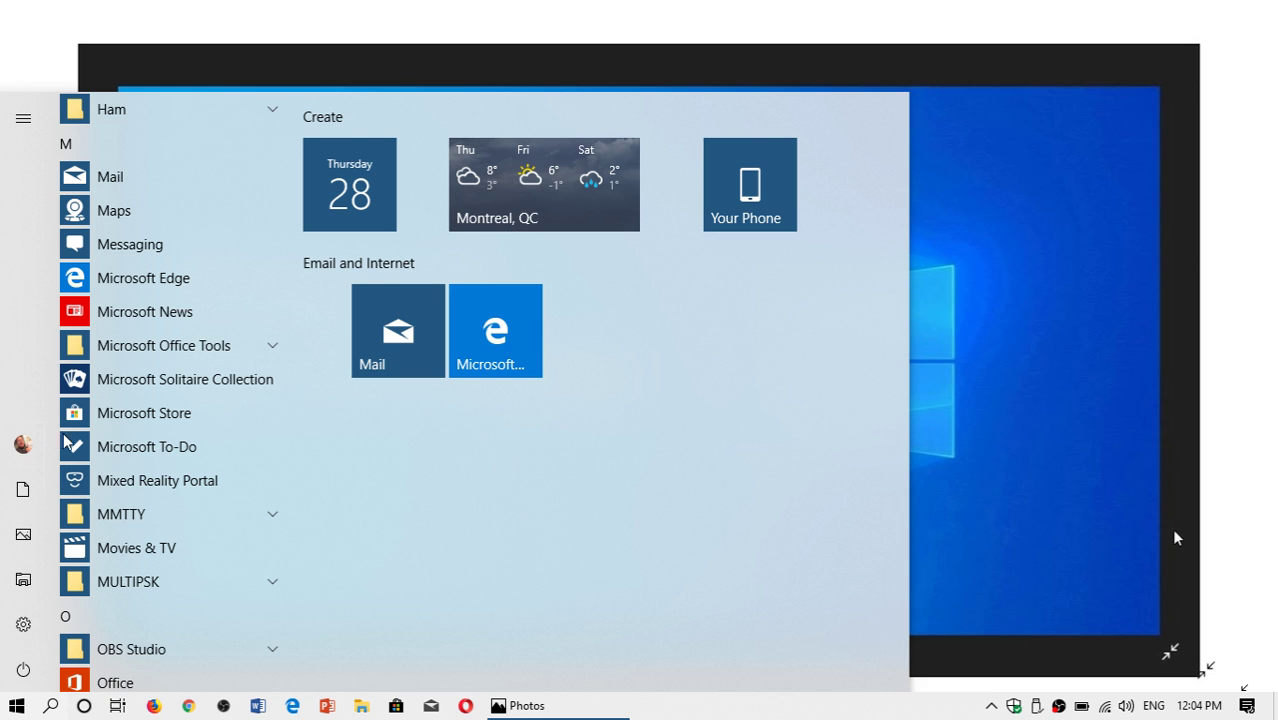
{"action": "scroll", "coordinate": [113, 390], "scroll_direction": "up", "scroll_amount": 5}
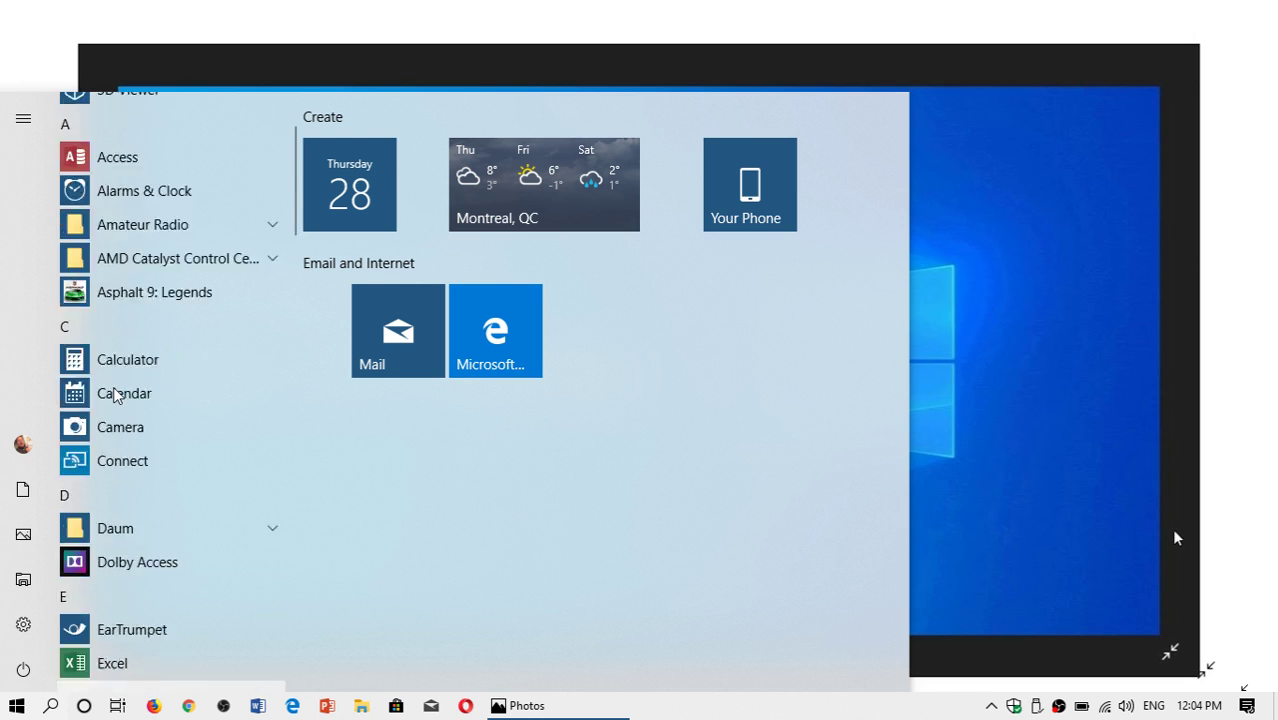
{"action": "scroll", "coordinate": [113, 388], "scroll_direction": "up", "scroll_amount": 1}
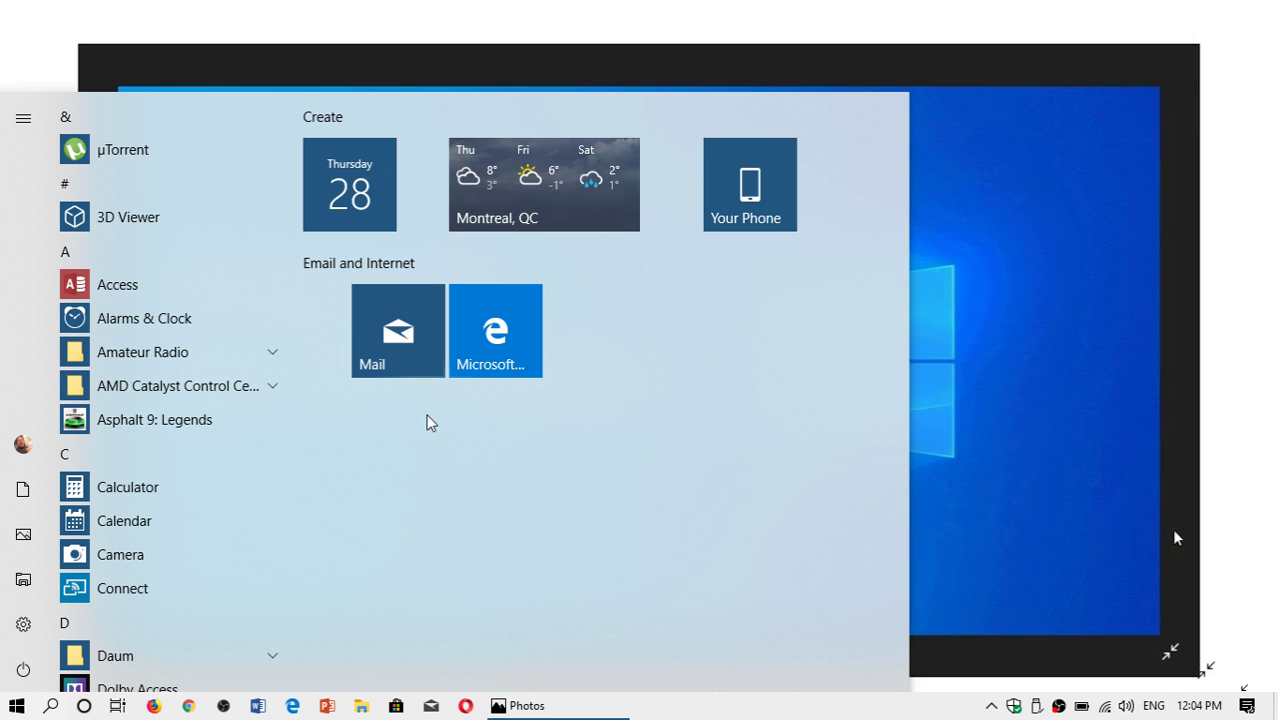
{"action": "scroll", "coordinate": [222, 441], "scroll_direction": "down", "scroll_amount": 5}
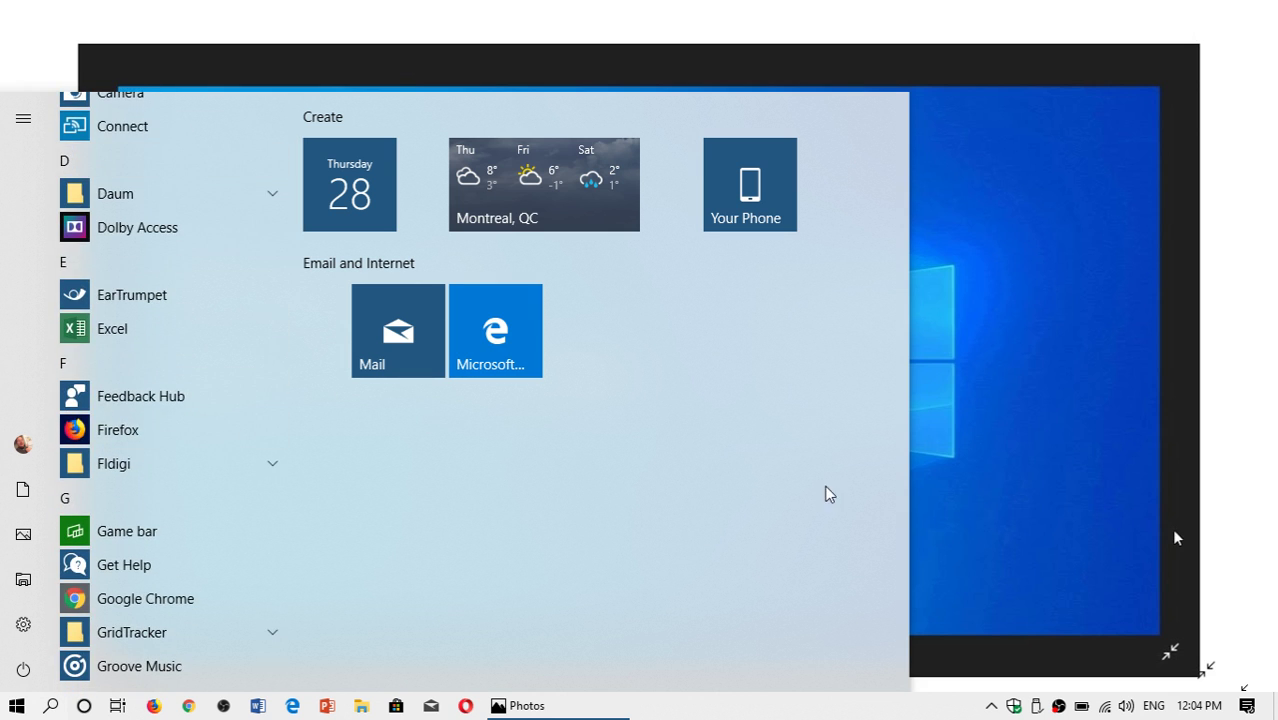
{"action": "scroll", "coordinate": [263, 525], "scroll_direction": "down", "scroll_amount": 2}
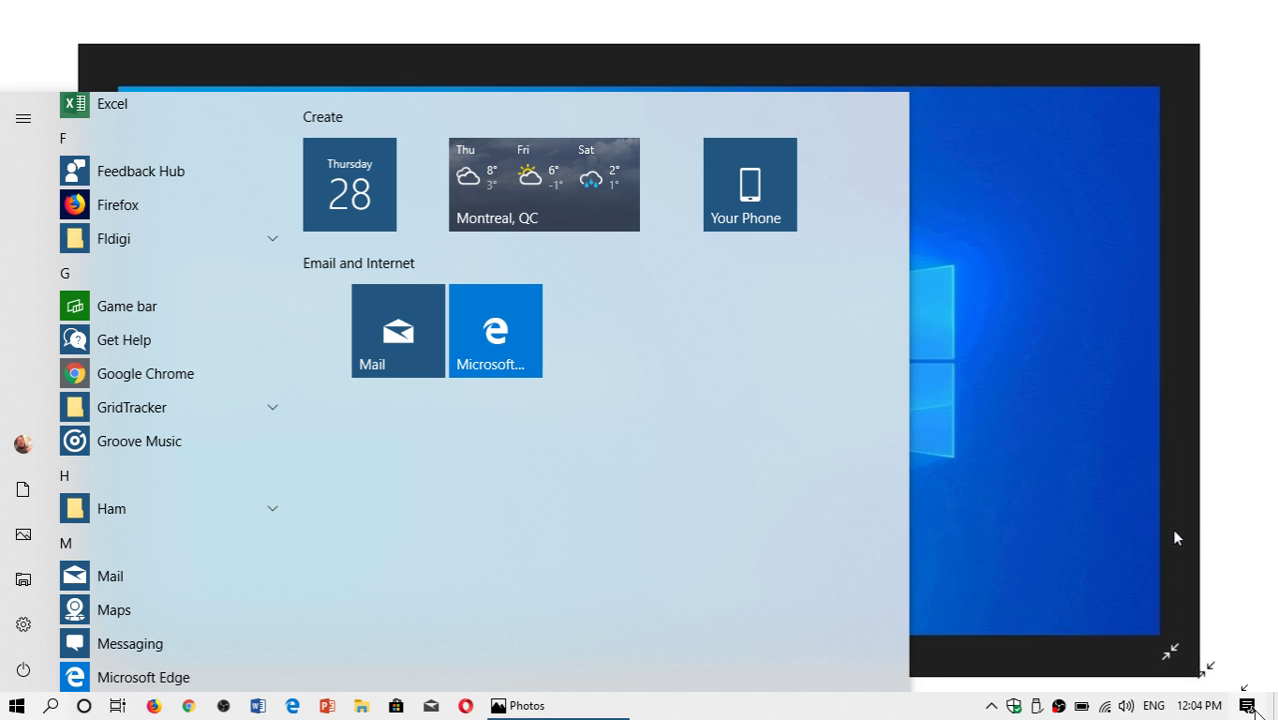
Step: Set the Windows color mode to Dark in the Personalization color settings, dismiss the notification and close Settings
{"action": "key", "text": "super+a"}
{"action": "left_click", "coordinate": [1038, 462]}
{"action": "left_click", "coordinate": [1112, 234]}
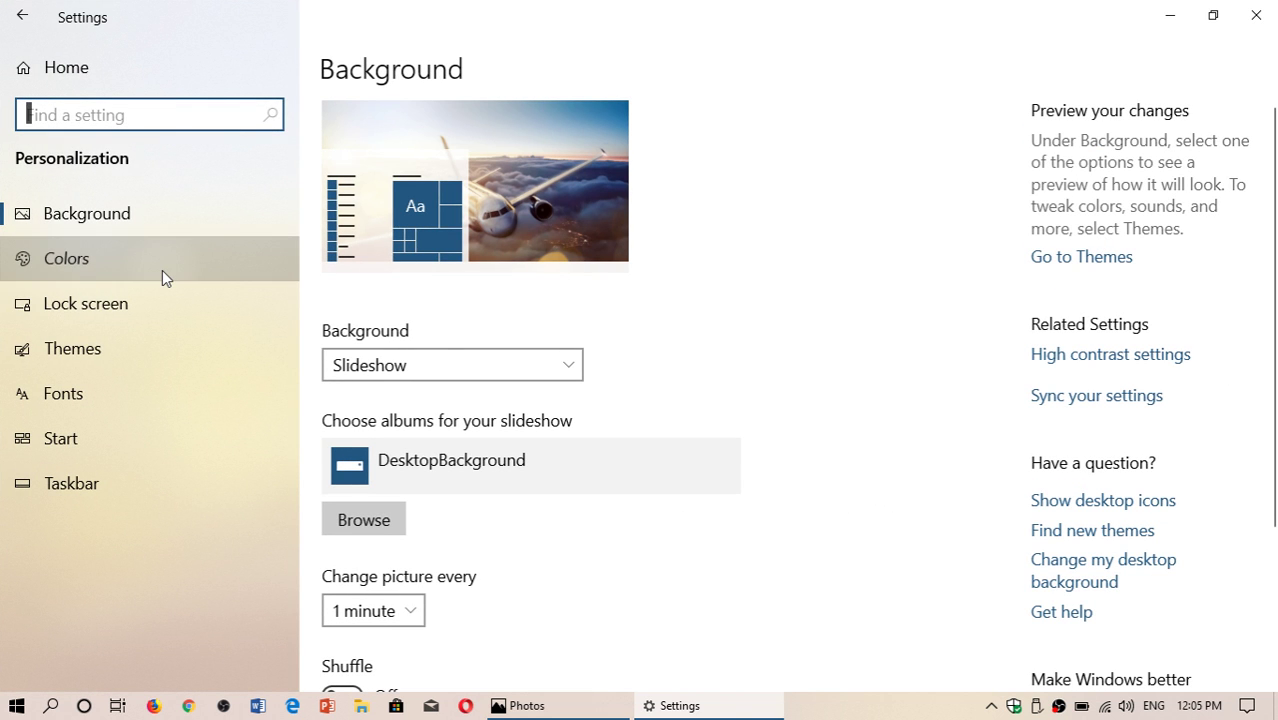
{"action": "left_click", "coordinate": [162, 270]}
{"action": "left_click", "coordinate": [436, 378]}
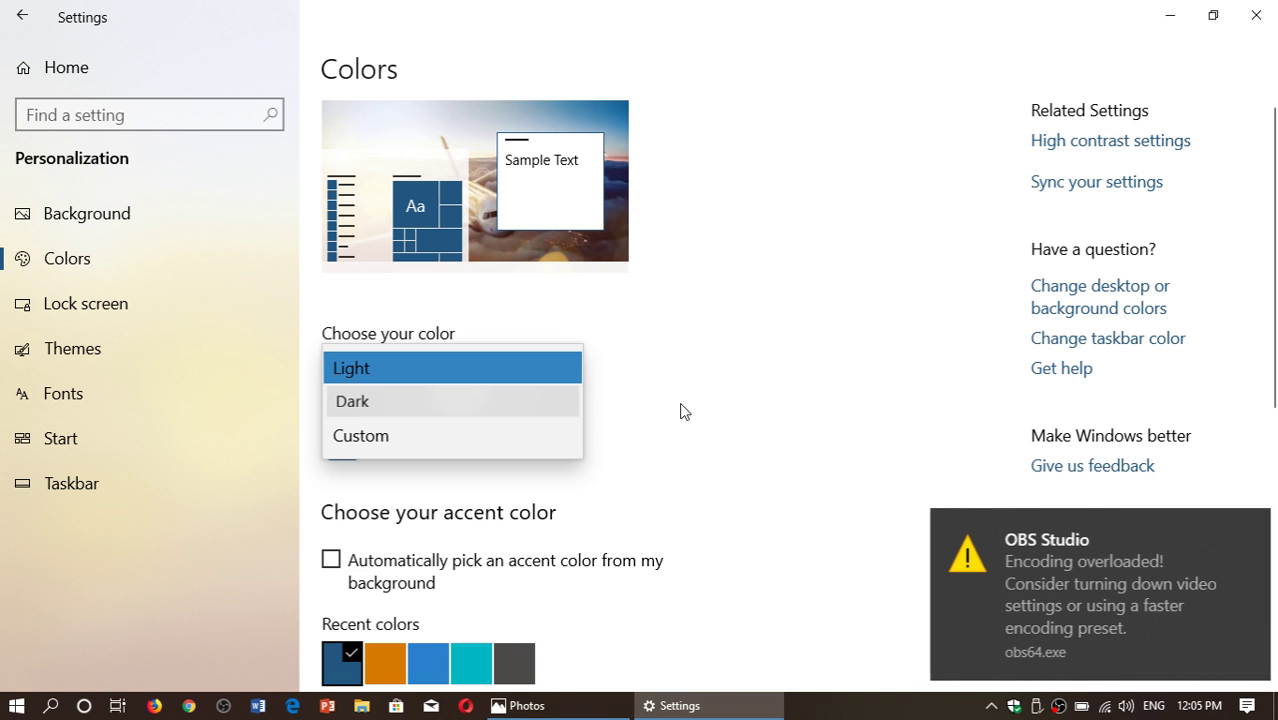
{"action": "key", "text": "Return"}
{"action": "left_click", "coordinate": [1249, 527]}
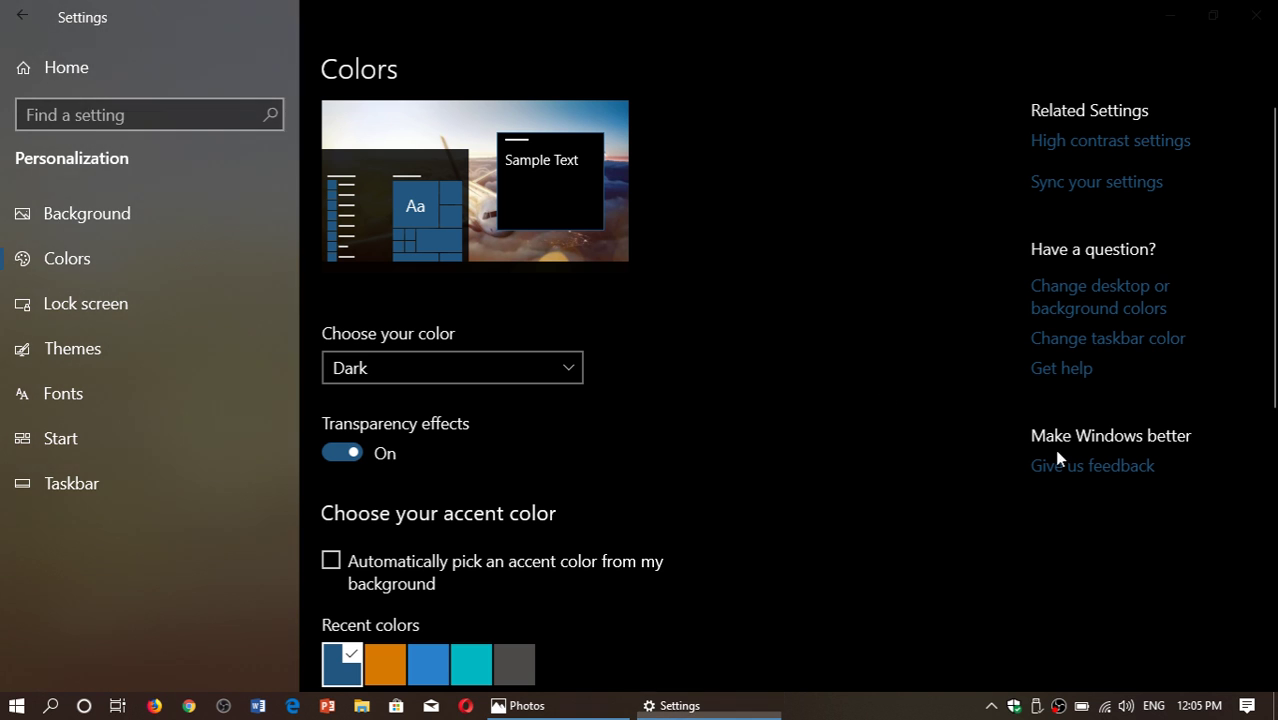
{"action": "left_click", "coordinate": [1255, 15]}
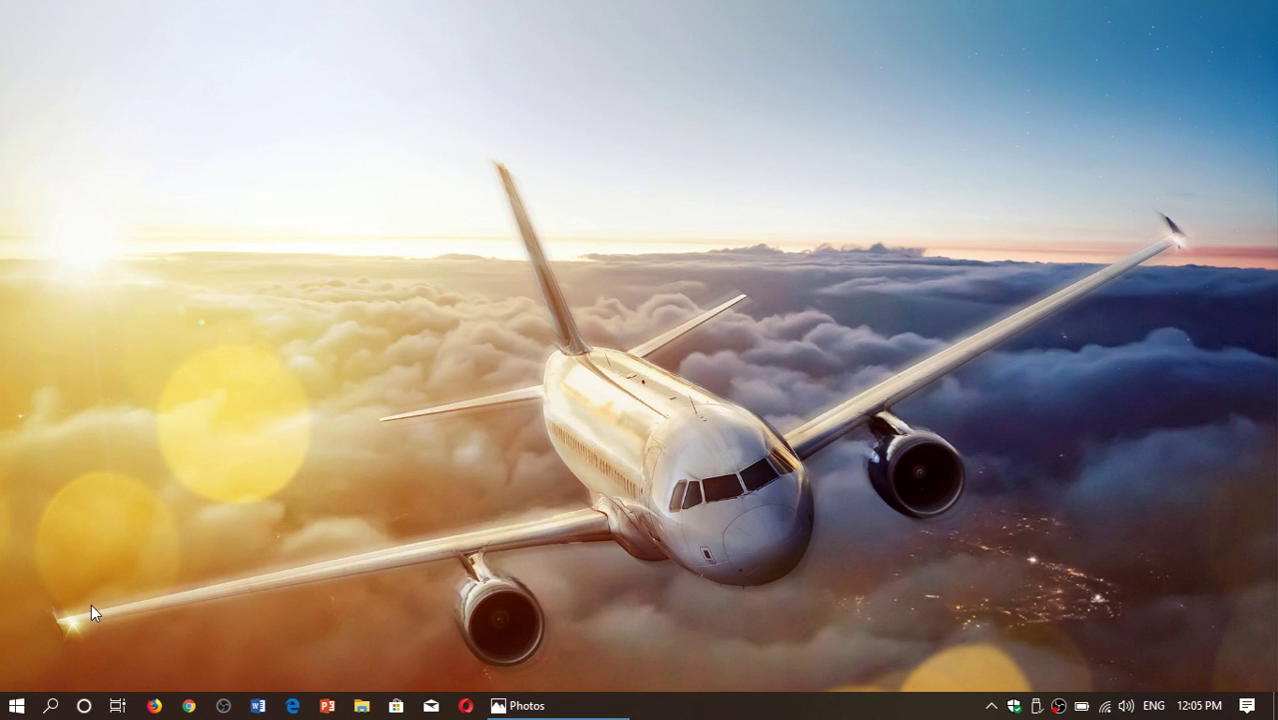
Step: Reopen the Start menu and look through its app list in the dark theme
{"action": "left_click", "coordinate": [16, 705]}
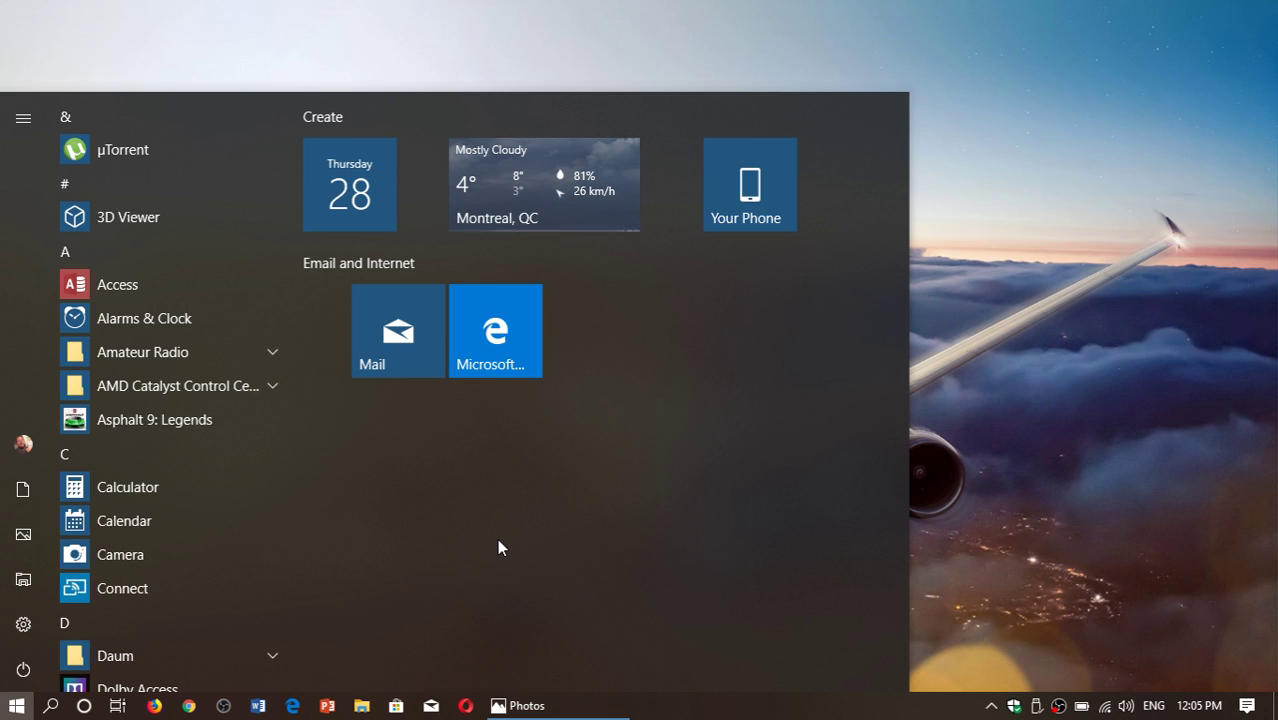
{"action": "scroll", "coordinate": [195, 458], "scroll_direction": "down", "scroll_amount": 5}
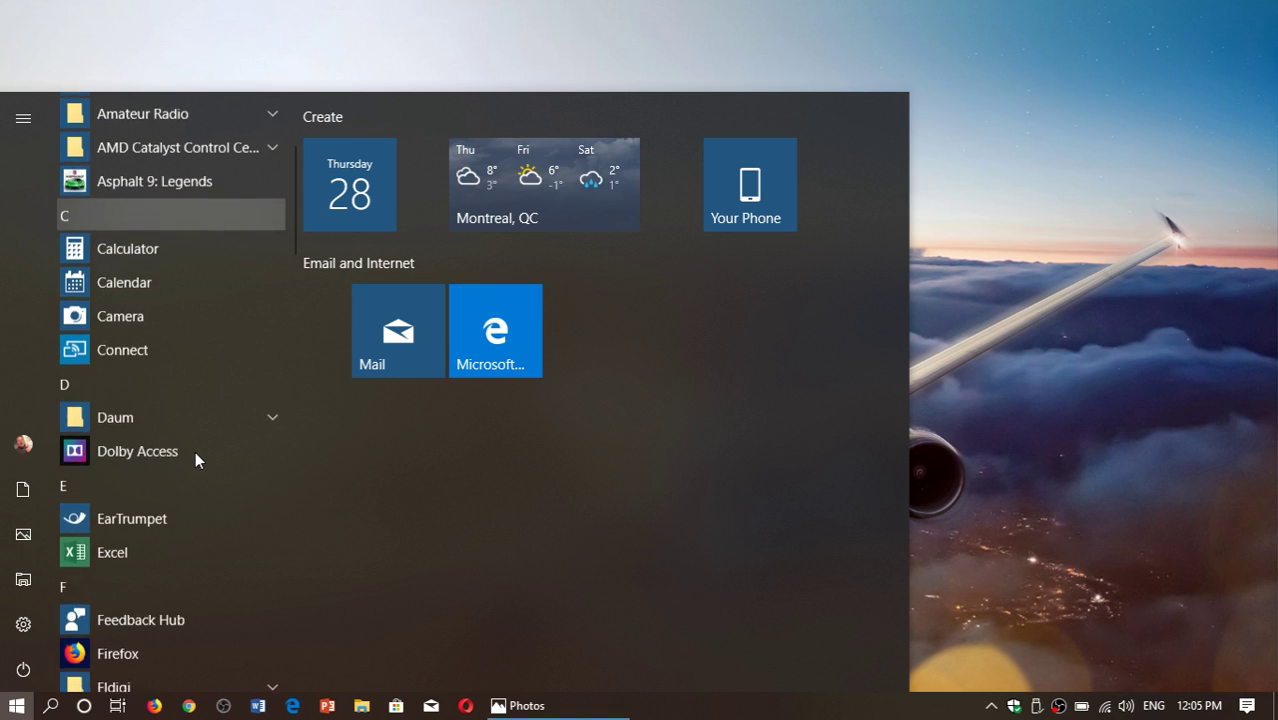